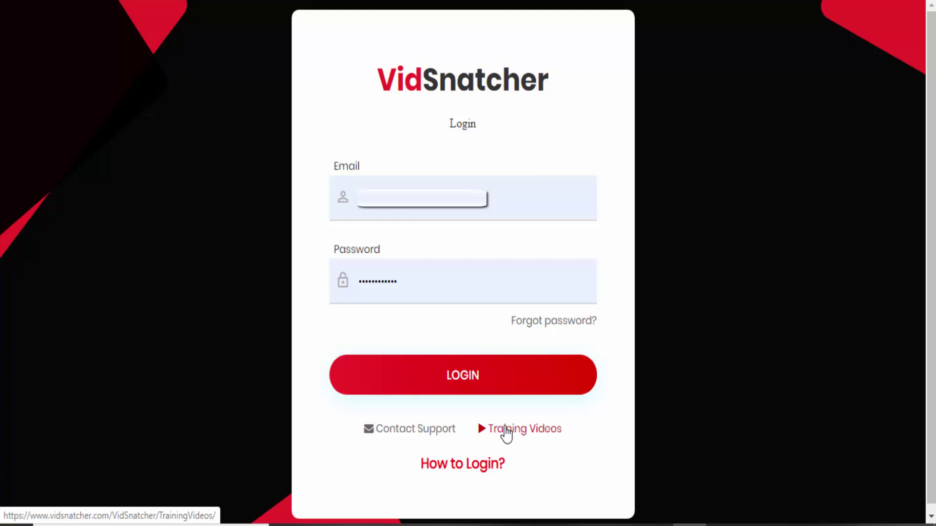
Log in with the prefilled account details and choose the 16:9 Standard Video canvas.
click(464, 379)
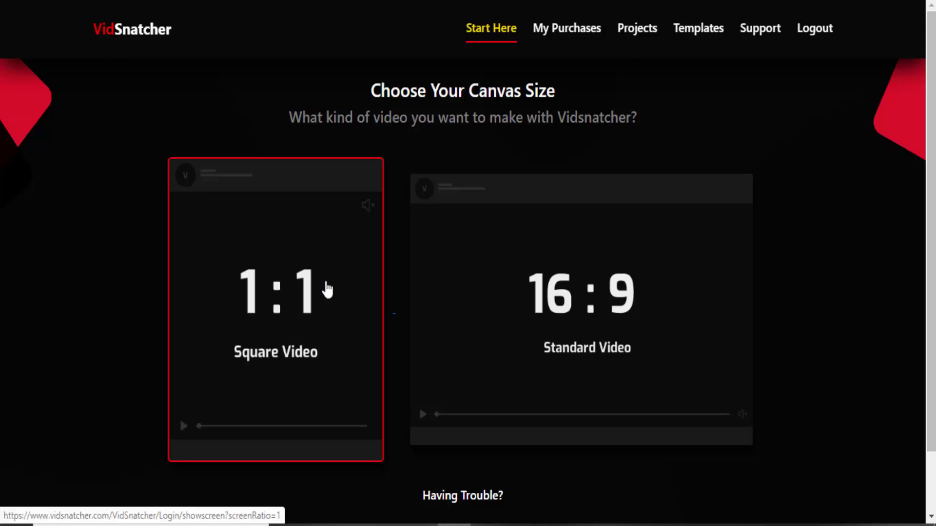
click(536, 310)
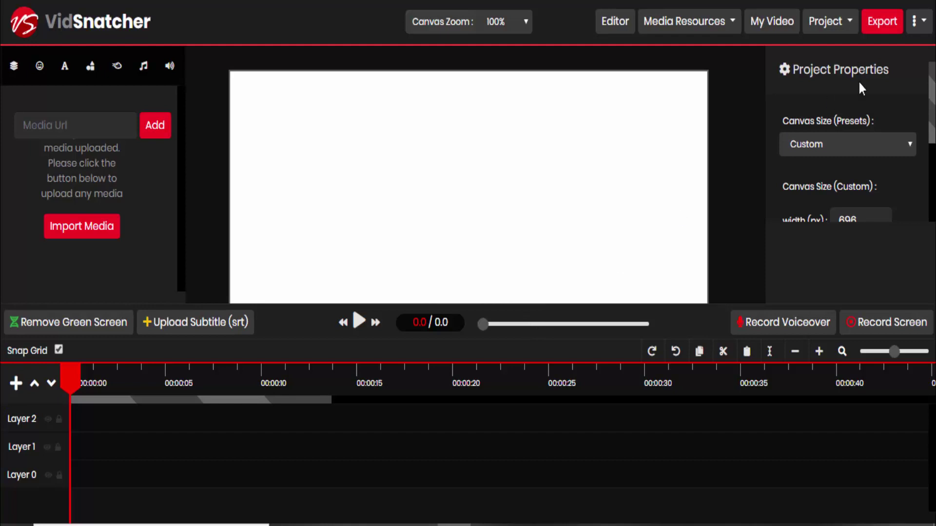
Examine the canvas size presets, the custom width and height, and the canvas color in the project properties.
click(910, 146)
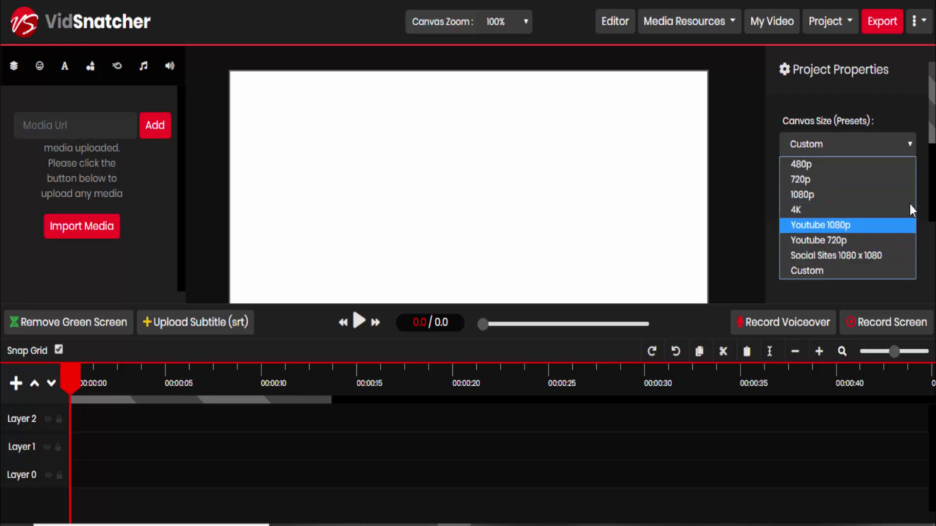
click(905, 146)
scroll(888, 186, down, 2)
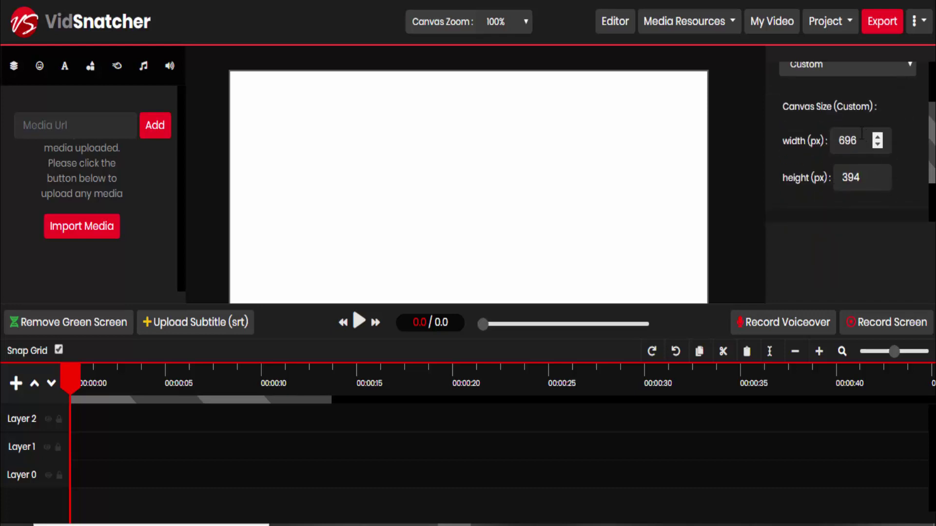
scroll(809, 161, down, 2)
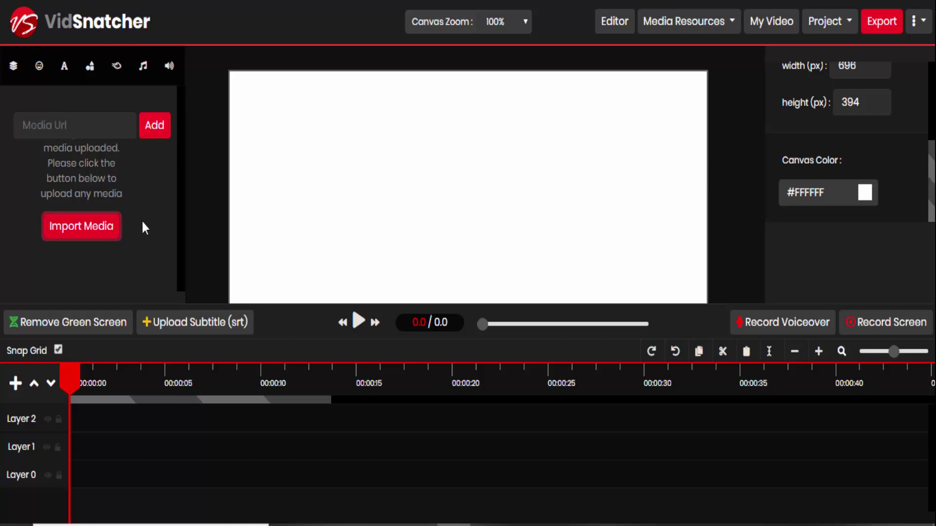
Import the screen1 video from the VS-DEMO folder and place it at the start of Layer 1.
click(94, 233)
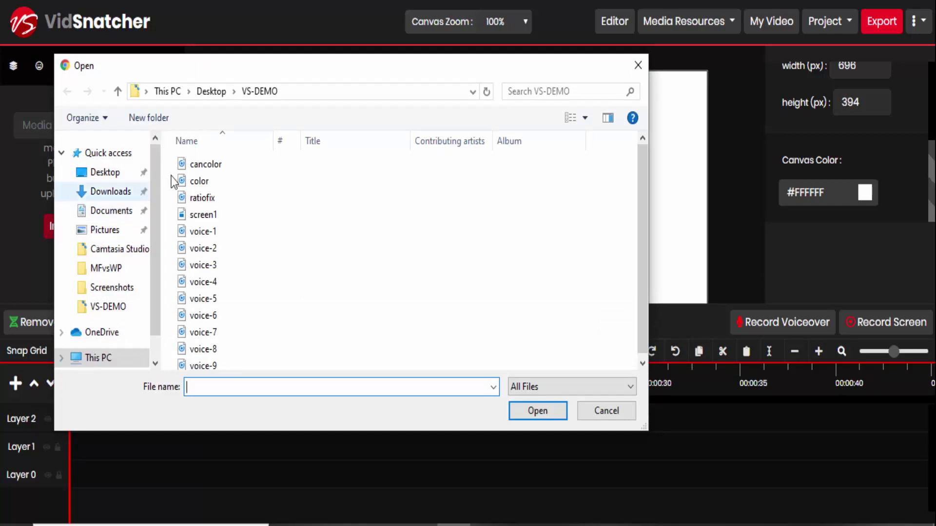
click(206, 218)
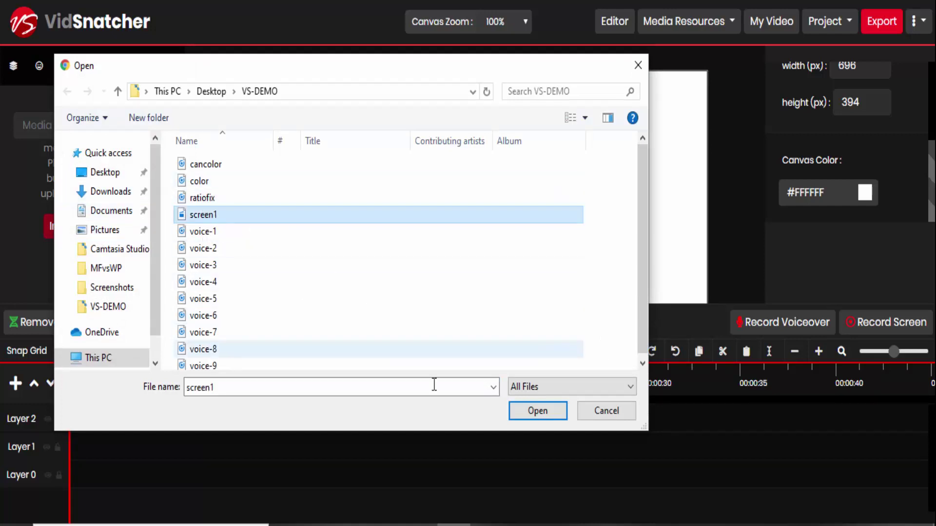
click(536, 411)
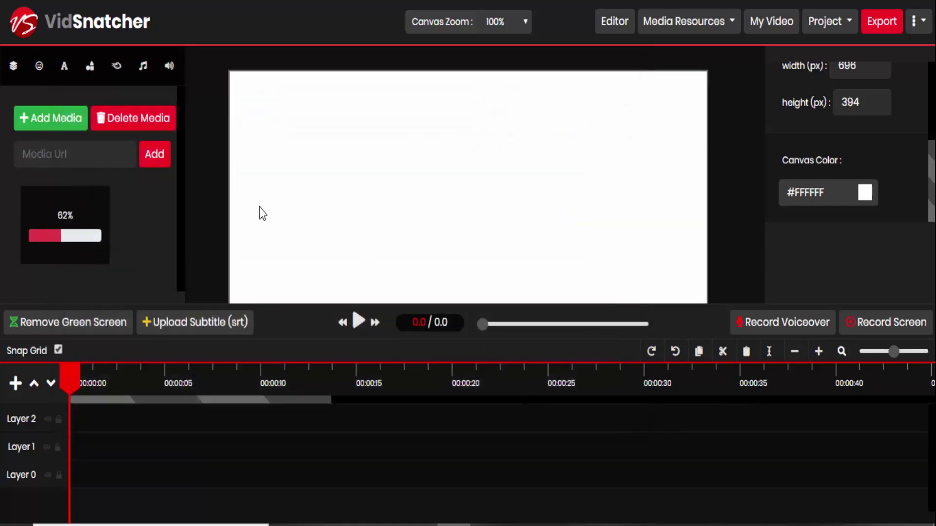
mouse_move(81, 203)
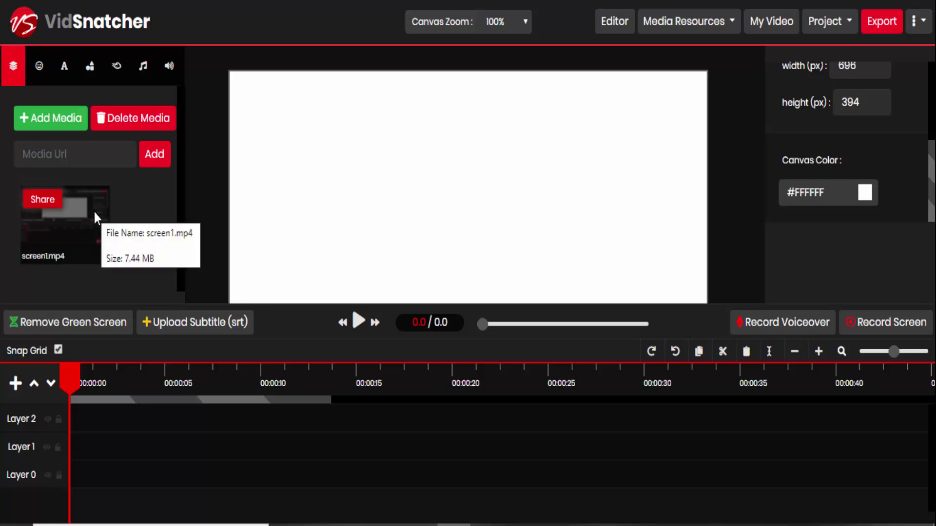
drag(80, 207, 115, 447)
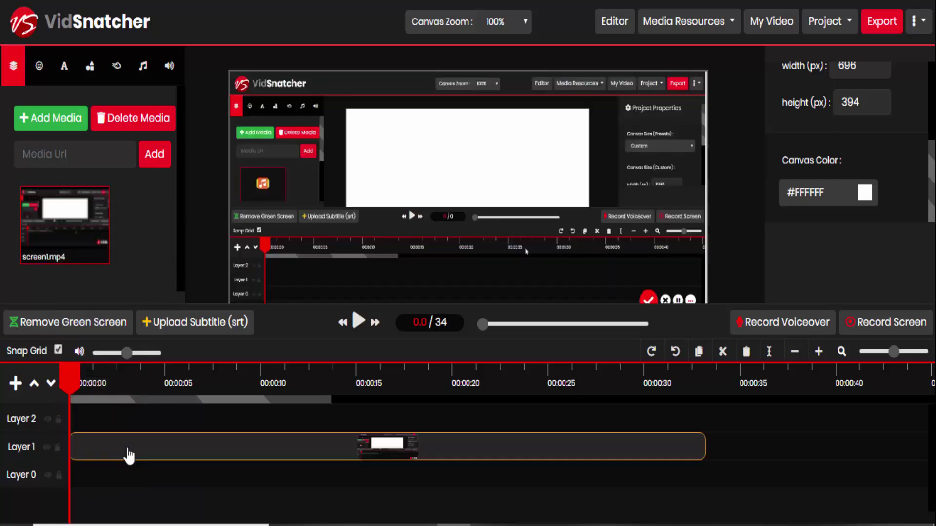
Import the mac book image file from the VS-DEMO folder and place it at the start of Layer 2.
click(62, 127)
click(215, 198)
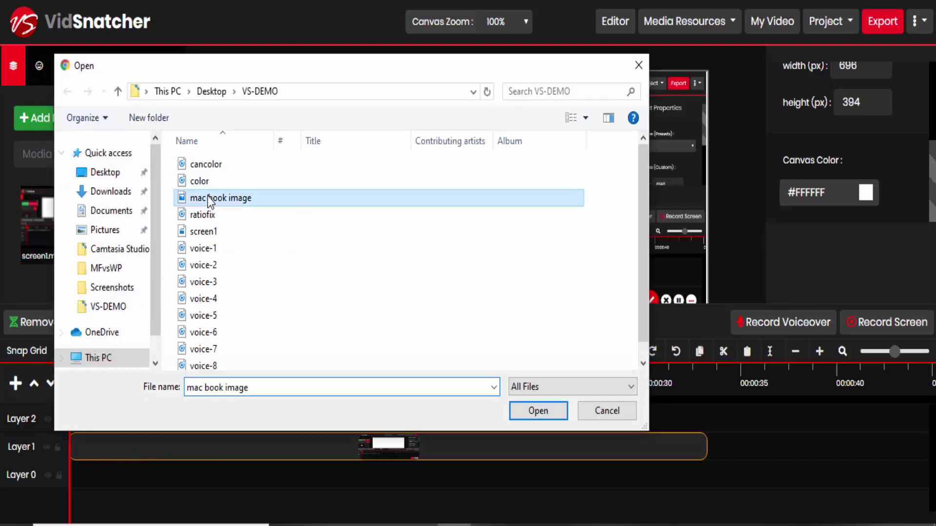
click(525, 414)
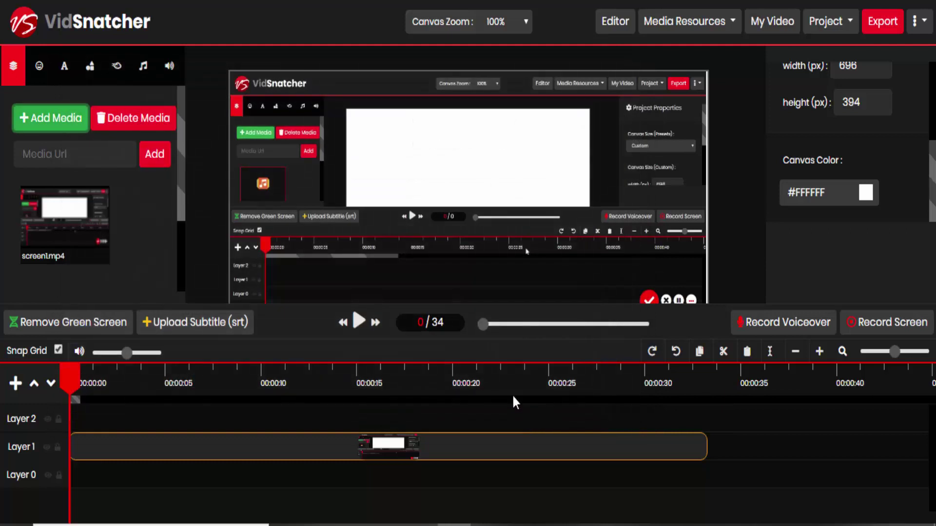
drag(180, 180, 144, 268)
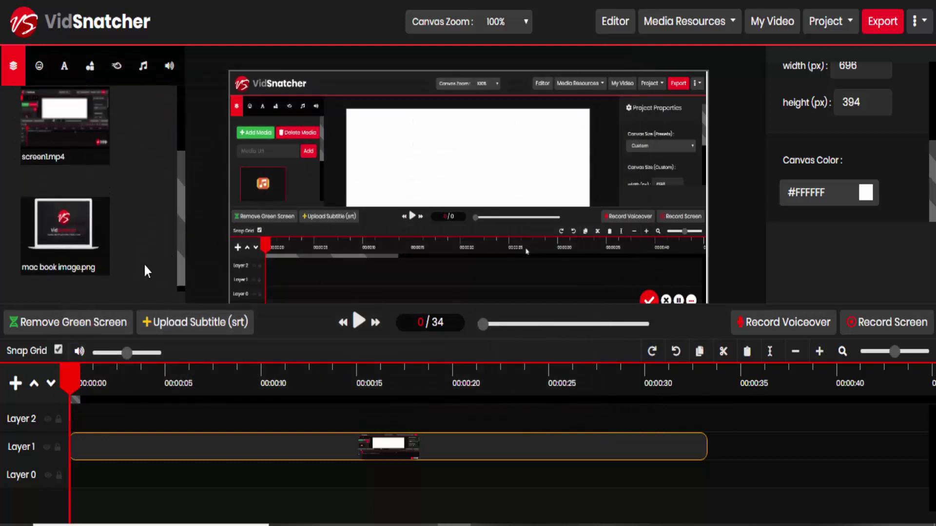
drag(82, 236, 142, 480)
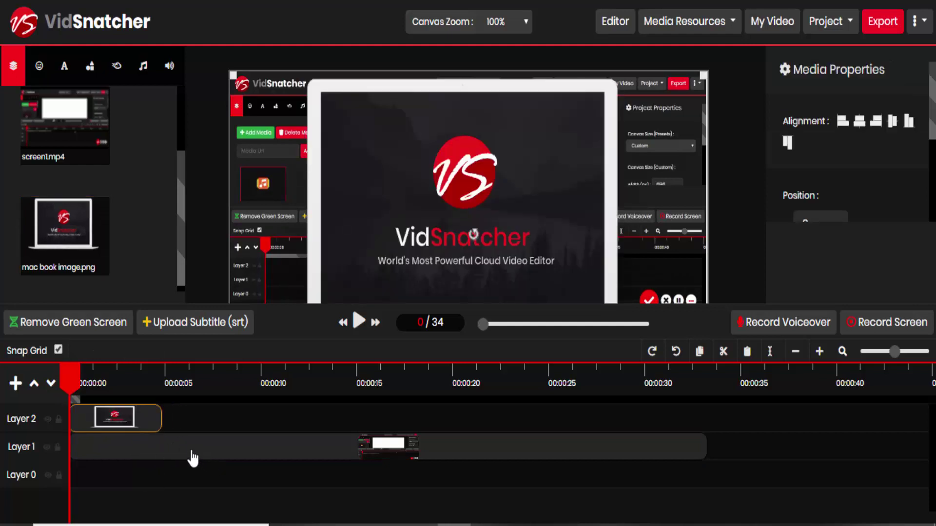
Shift the screen1 clip about 2 seconds later and trim its start to roughly where the laptop image ends.
drag(194, 457, 231, 458)
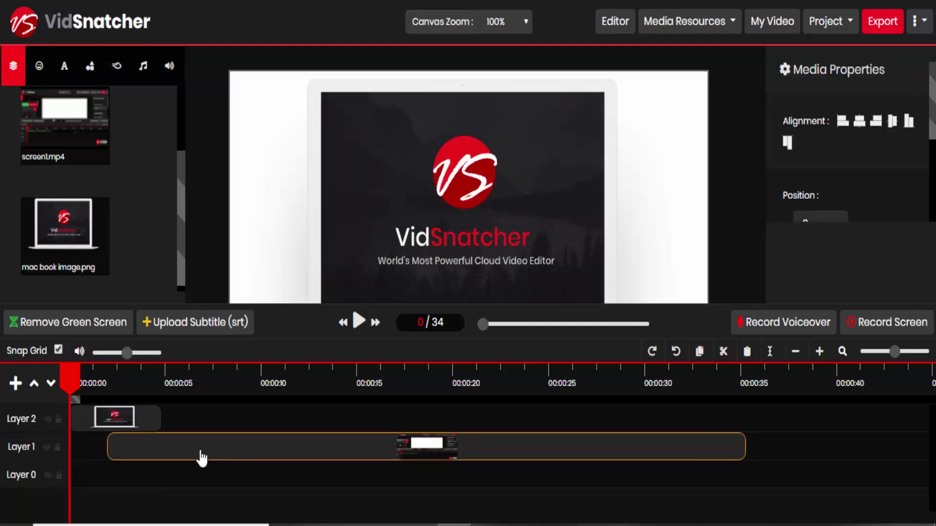
drag(106, 445, 154, 447)
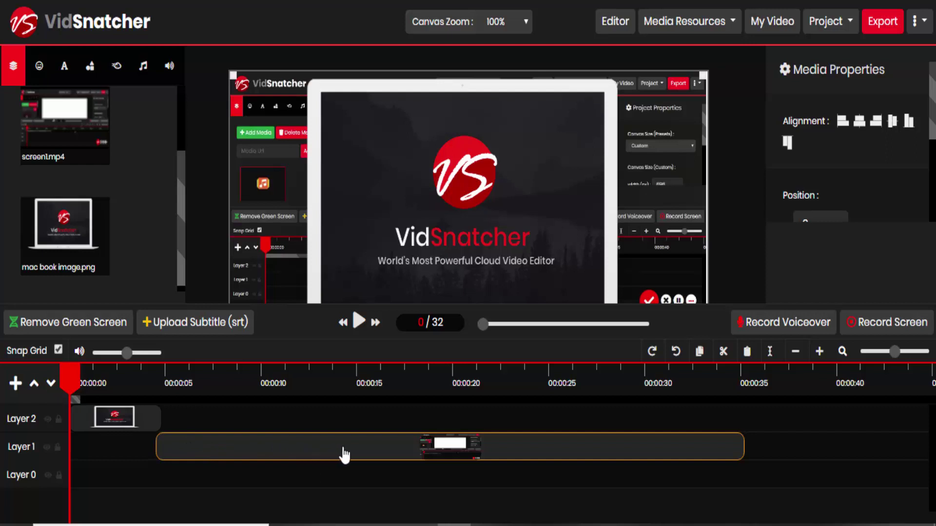
Split the screen1 clip at 19 seconds and move its second part up to Layer 2.
click(437, 387)
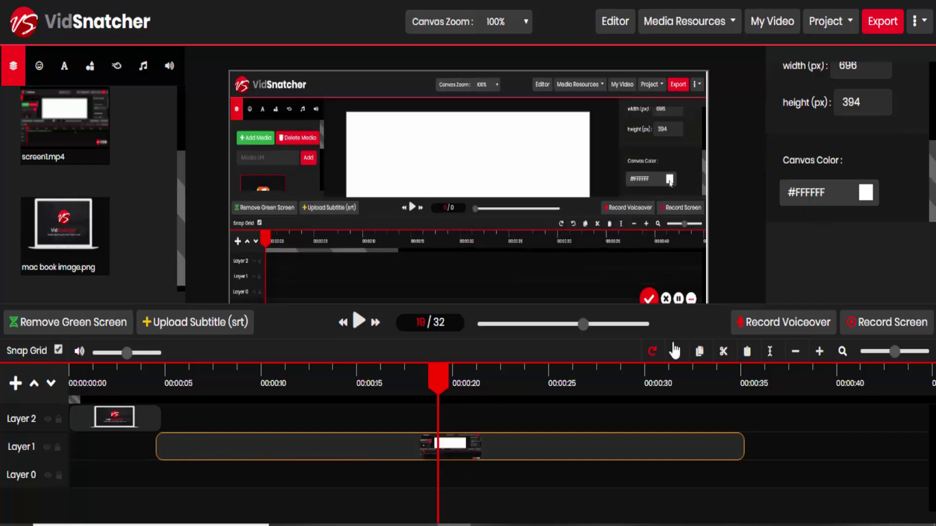
click(769, 352)
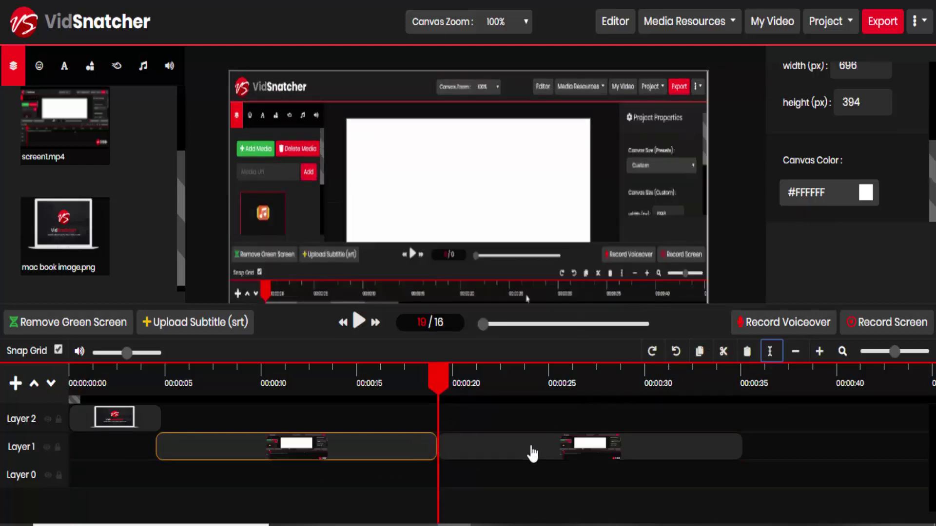
drag(532, 455, 531, 432)
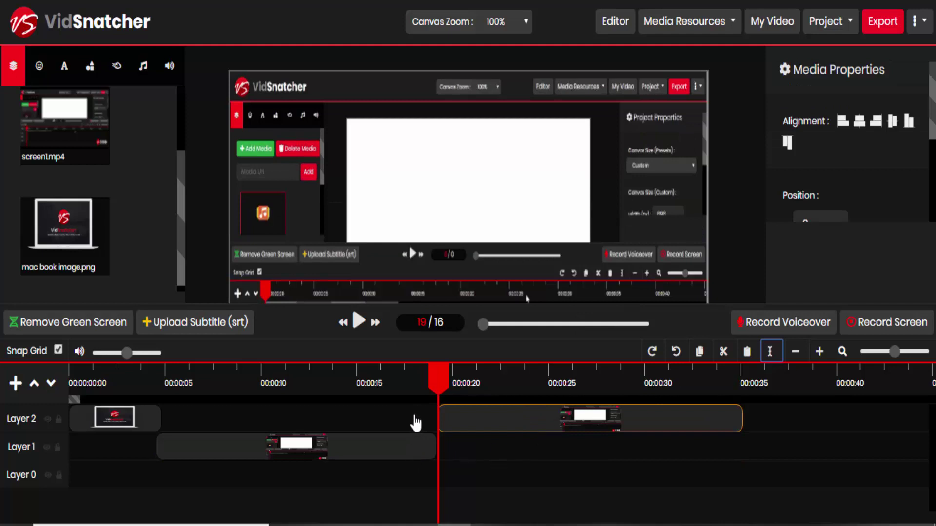
Move the second video part from Layer 2 back to Layer 1, and test undo and redo on that move.
click(400, 454)
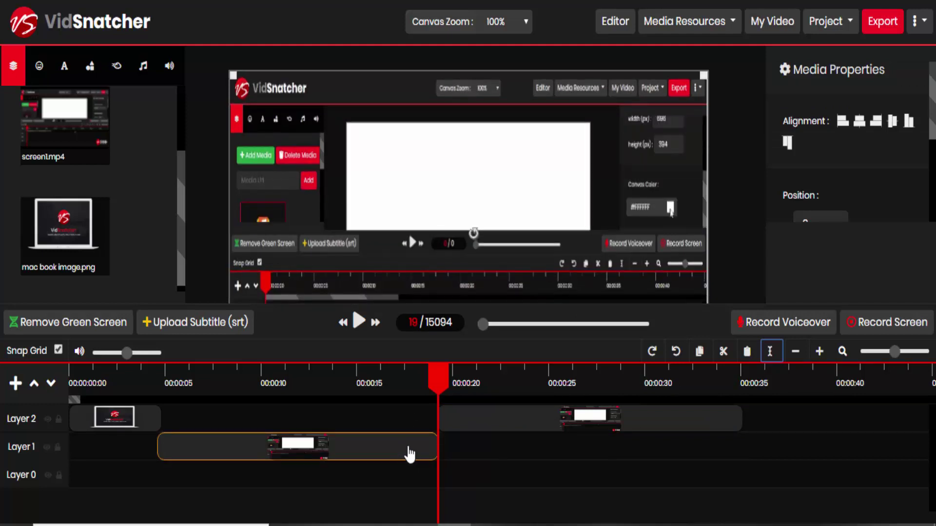
click(461, 424)
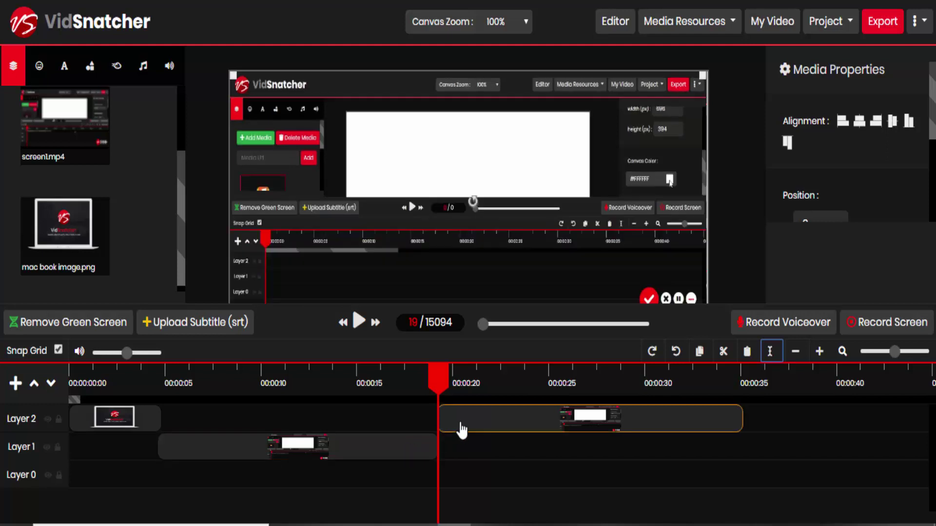
drag(461, 429, 460, 447)
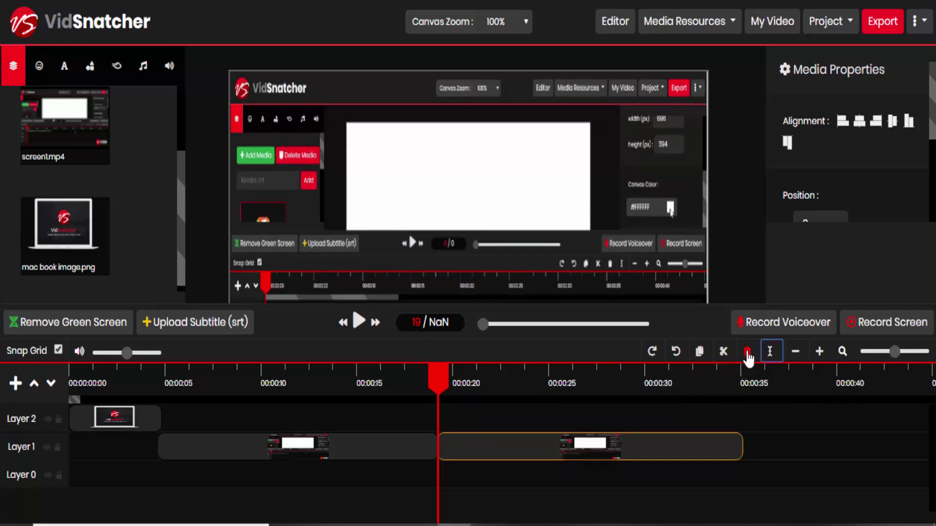
click(675, 351)
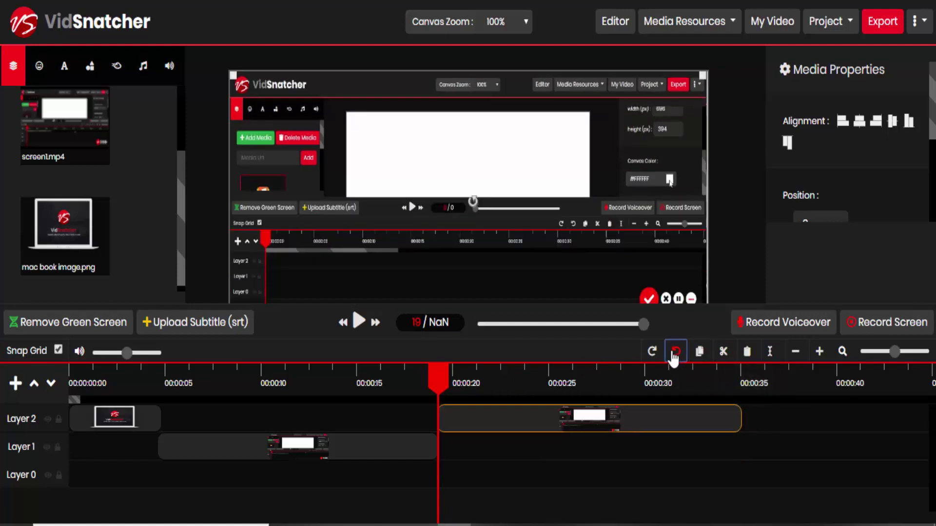
click(652, 352)
click(675, 355)
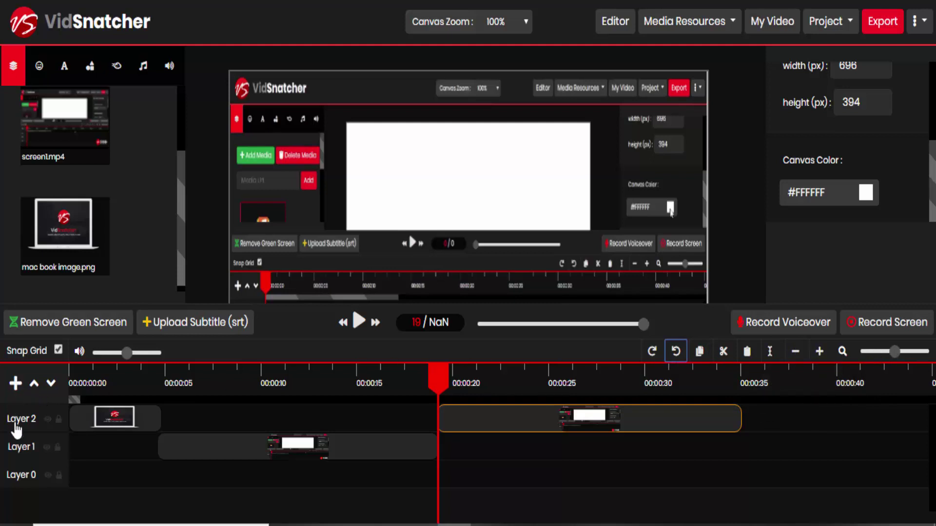
Add two more layers to the timeline.
click(15, 383)
click(16, 383)
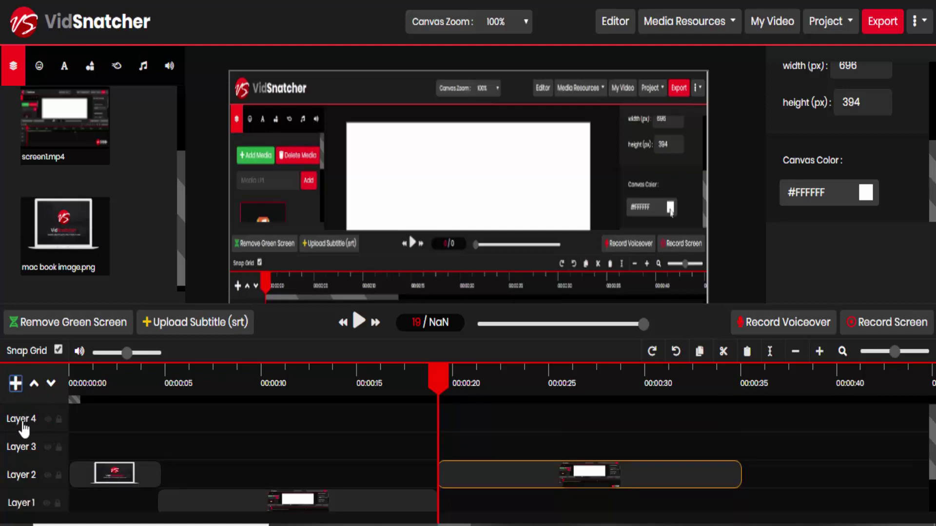
Hide Layer 2 and preview the timeline without it, and show the layer again and check the preview.
click(47, 476)
click(464, 384)
click(102, 385)
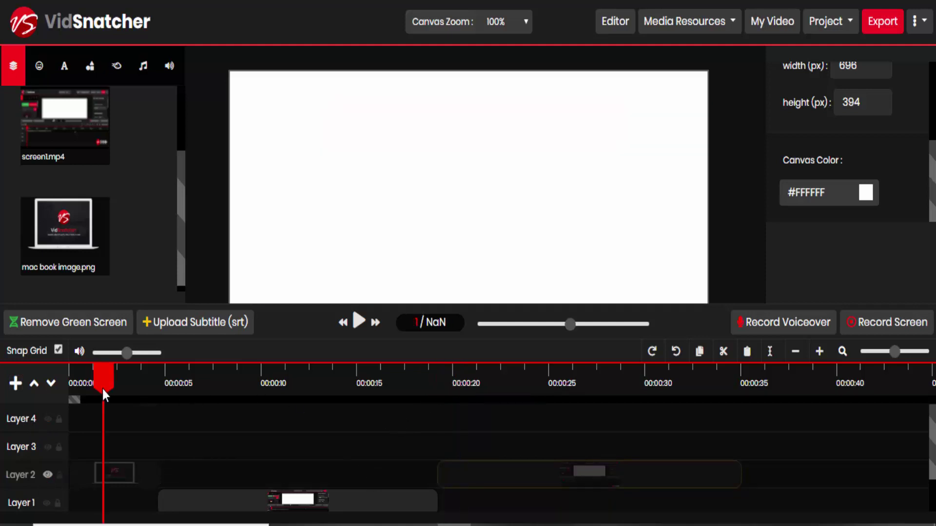
click(47, 475)
click(201, 383)
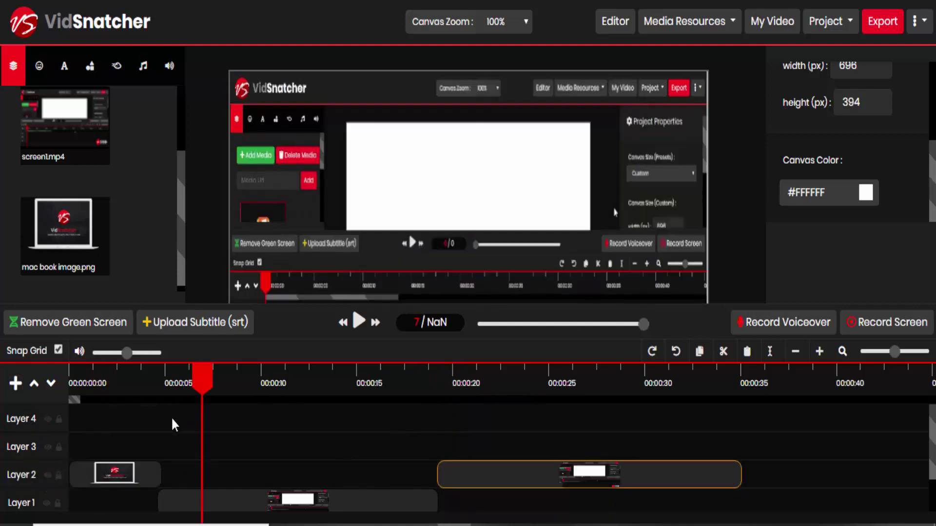
click(92, 383)
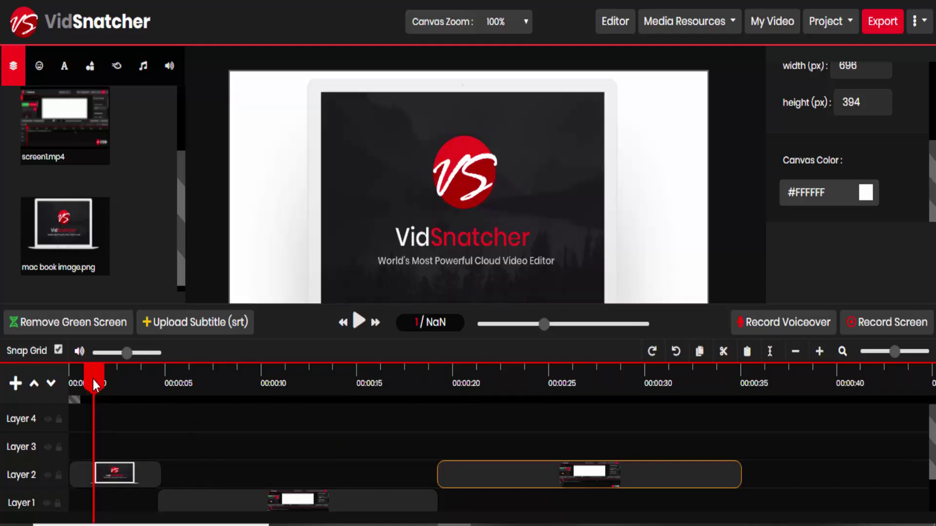
Lock Layer 2 and try to move its laptop image clip along the timeline.
click(59, 476)
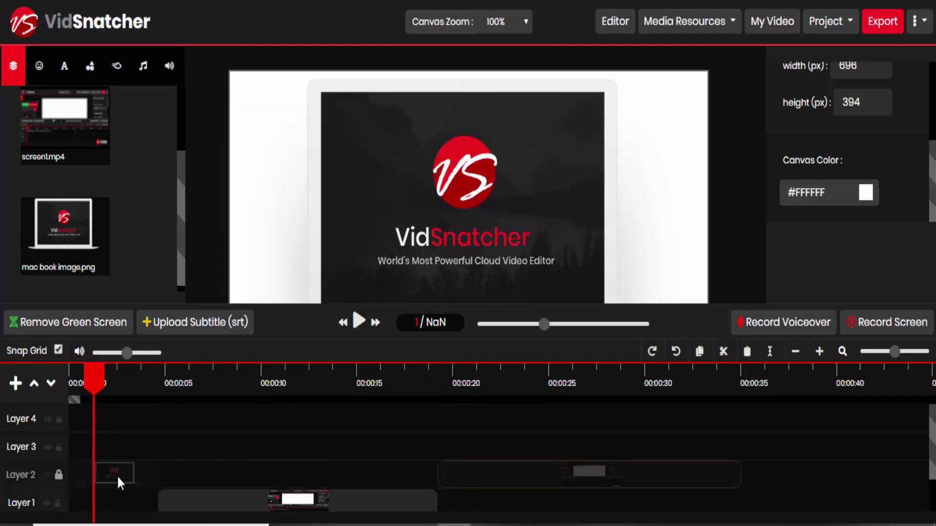
drag(125, 475, 180, 472)
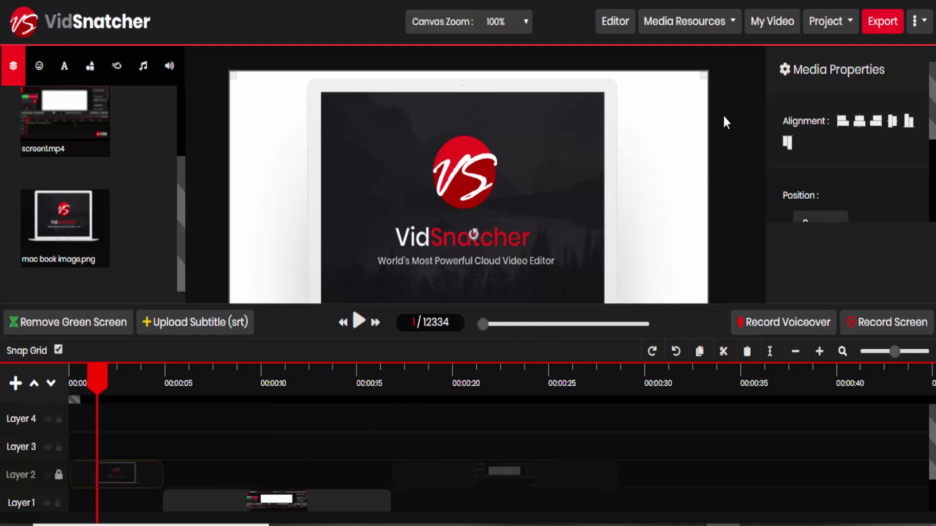
Create a new empty project.
click(820, 30)
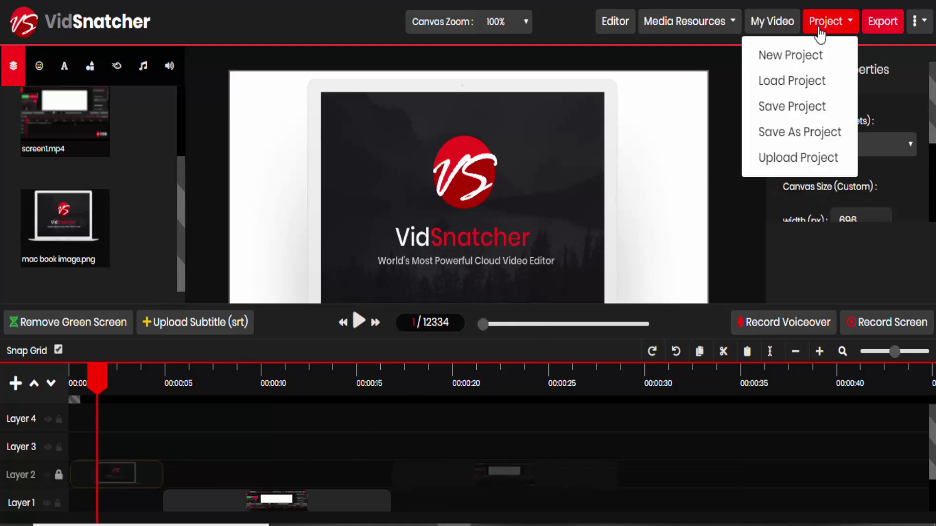
click(796, 58)
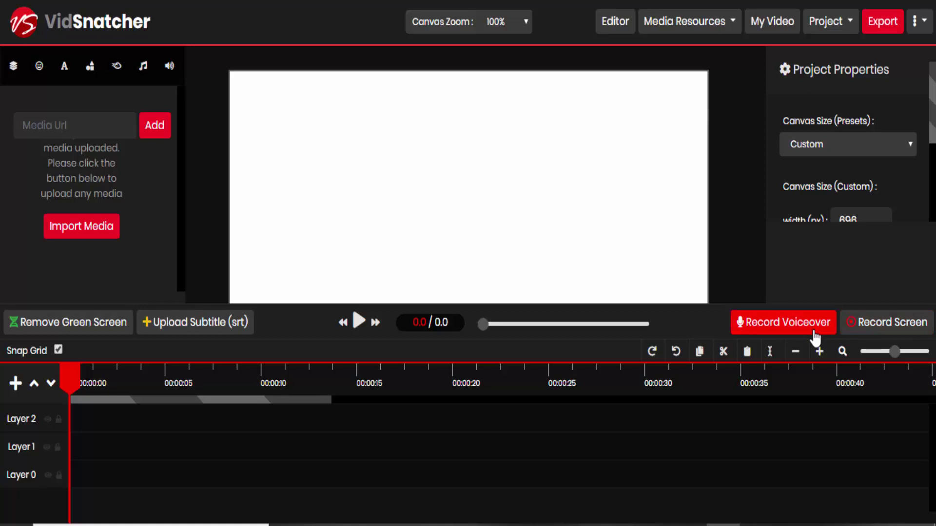
Start a full desktop screen recording with the microphone enabled, sharing the Training Area Chrome tab.
click(872, 336)
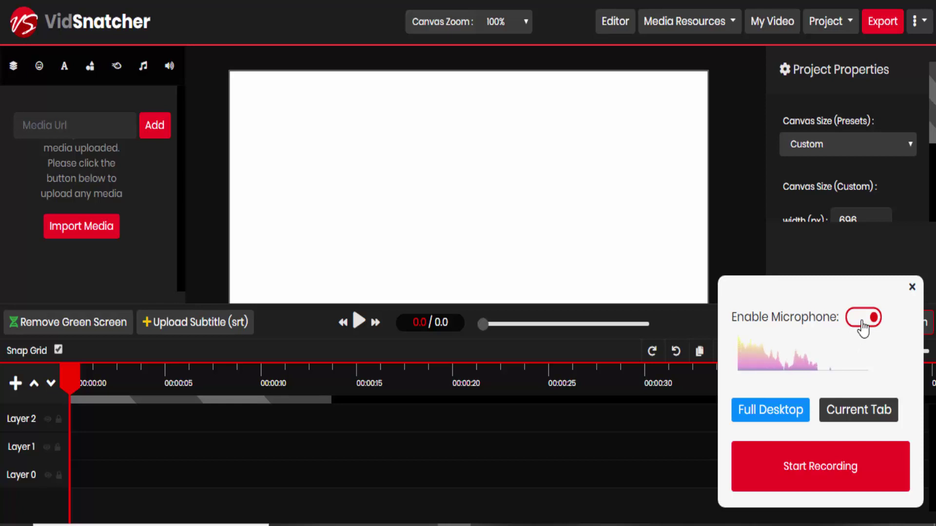
click(863, 318)
click(859, 355)
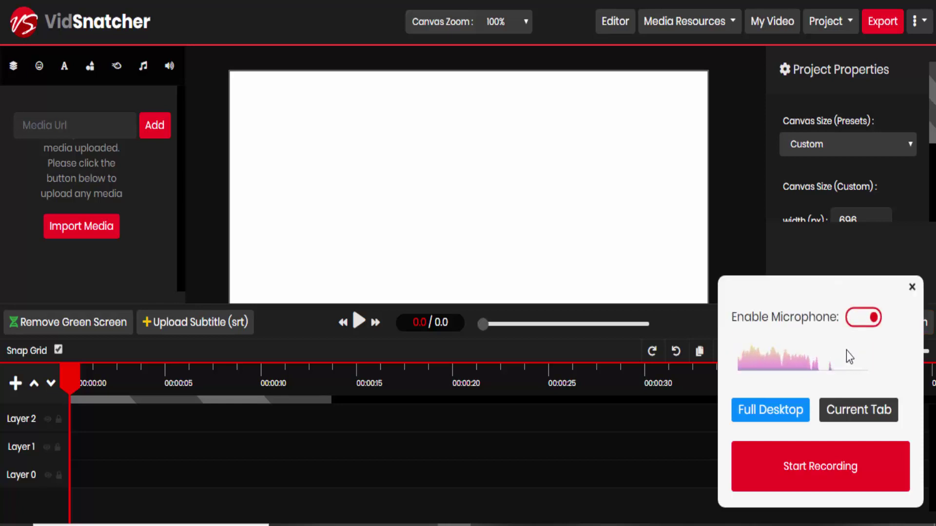
click(832, 478)
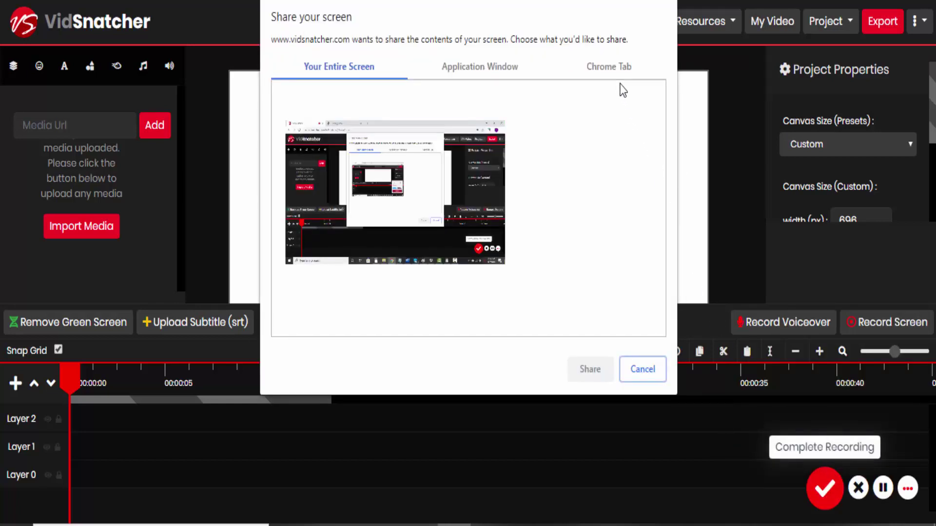
click(614, 72)
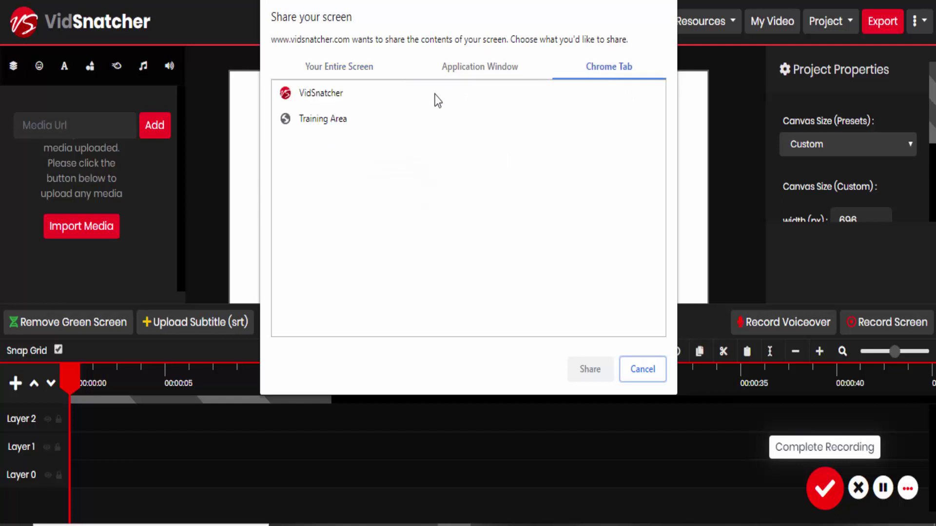
click(341, 122)
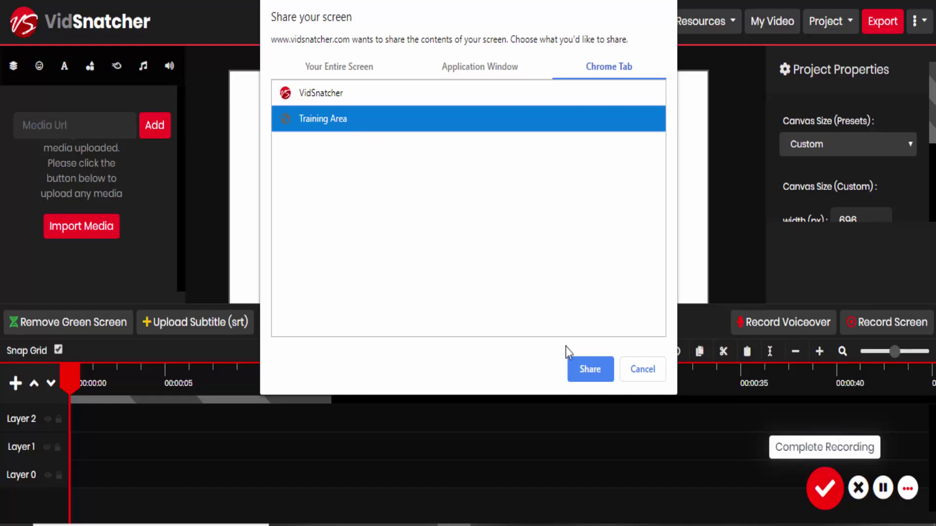
click(587, 370)
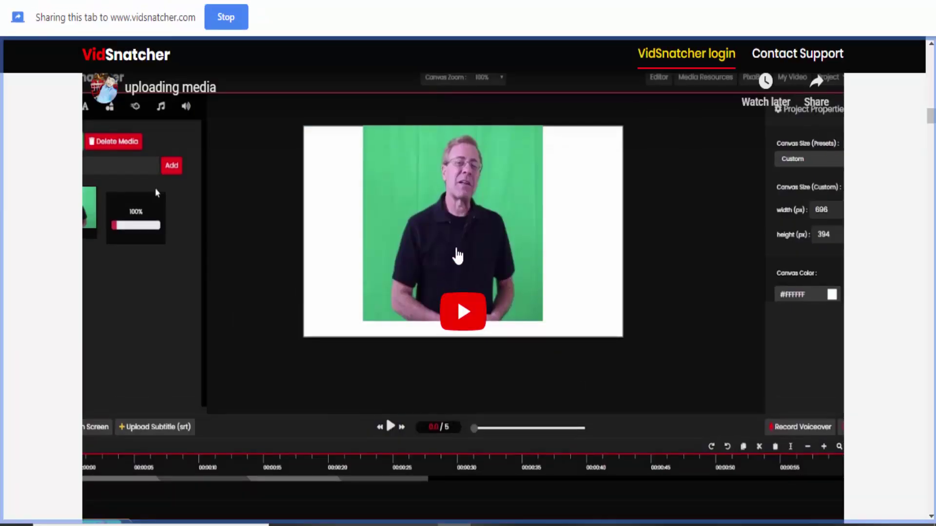
In the shared Training Area tab, go to the How to Login video, play it for a few seconds and pause it.
scroll(652, 278, up, 15)
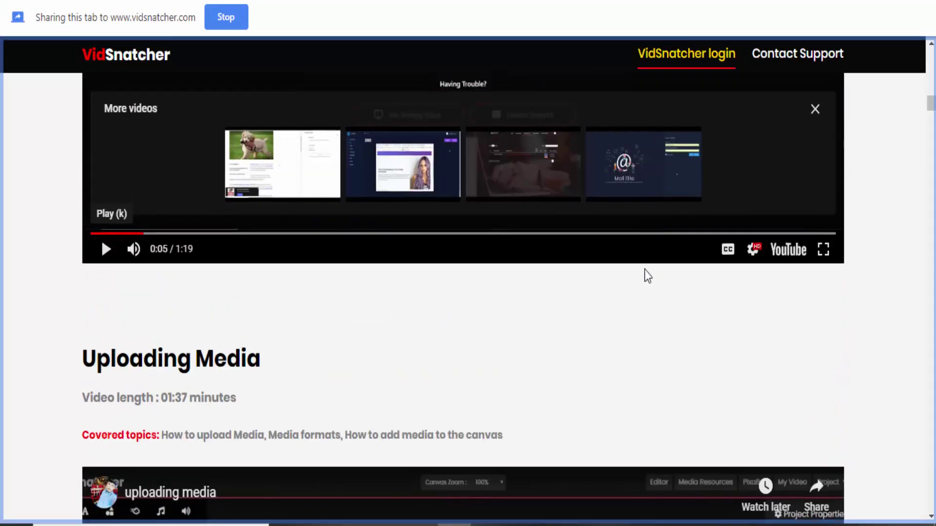
scroll(644, 271, up, 12)
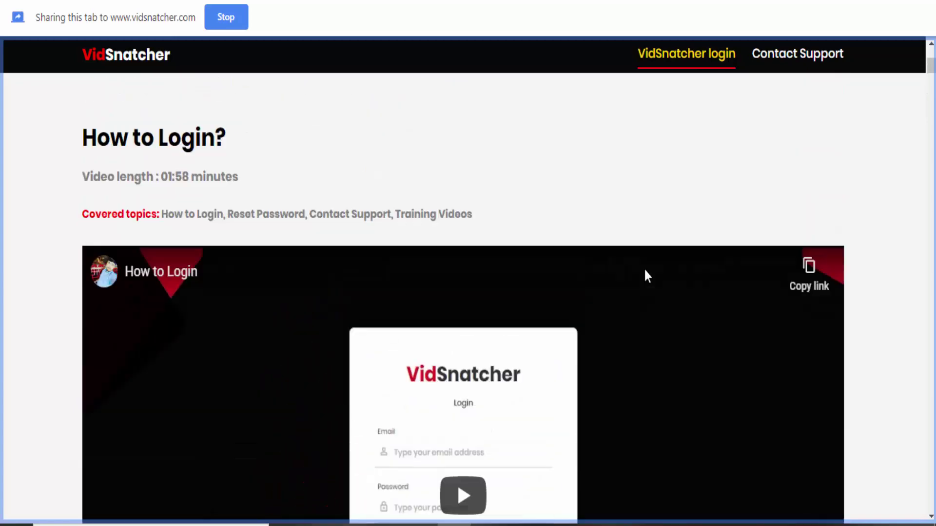
scroll(644, 282, down, 1)
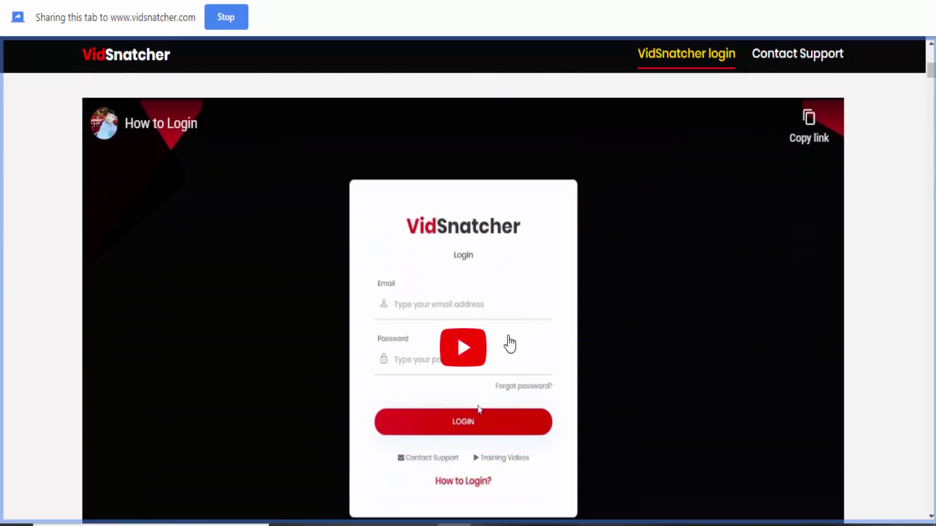
click(479, 349)
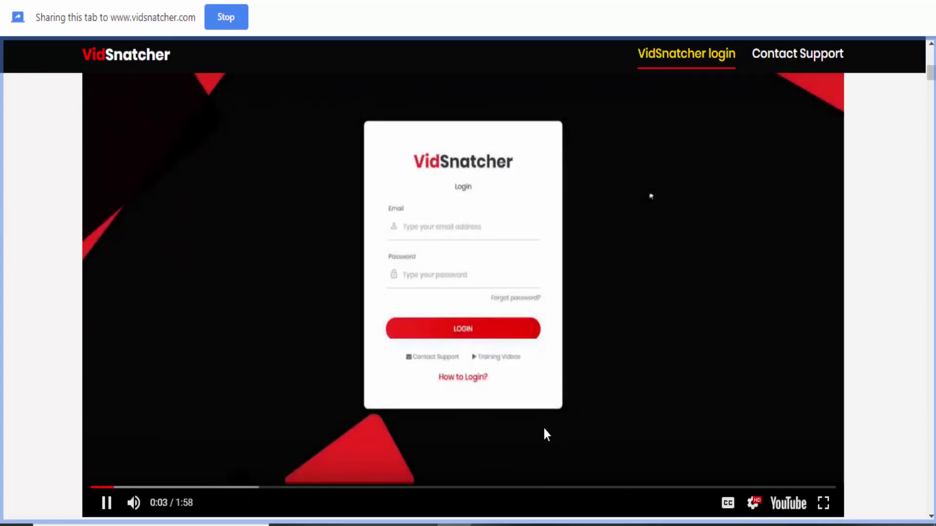
click(106, 503)
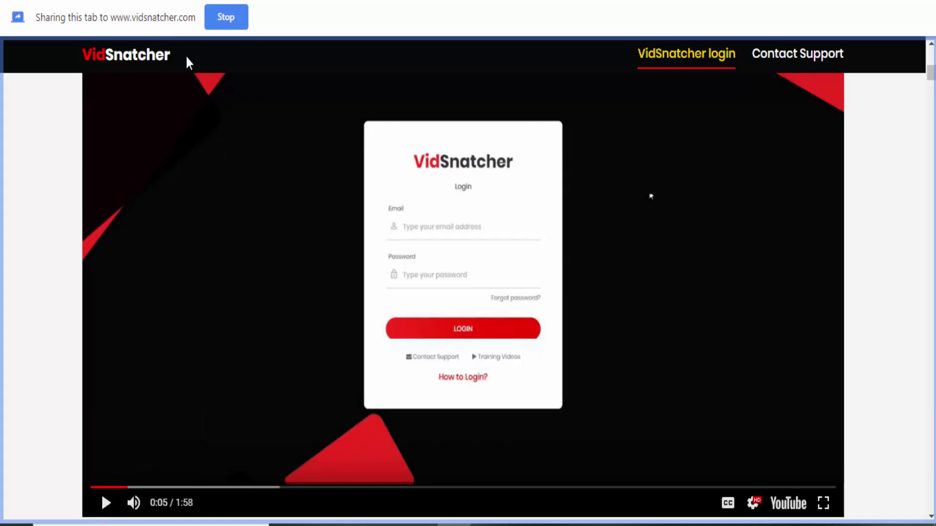
Stop sharing the tab and place the recorded screen clip at the start of Layer 1.
click(226, 17)
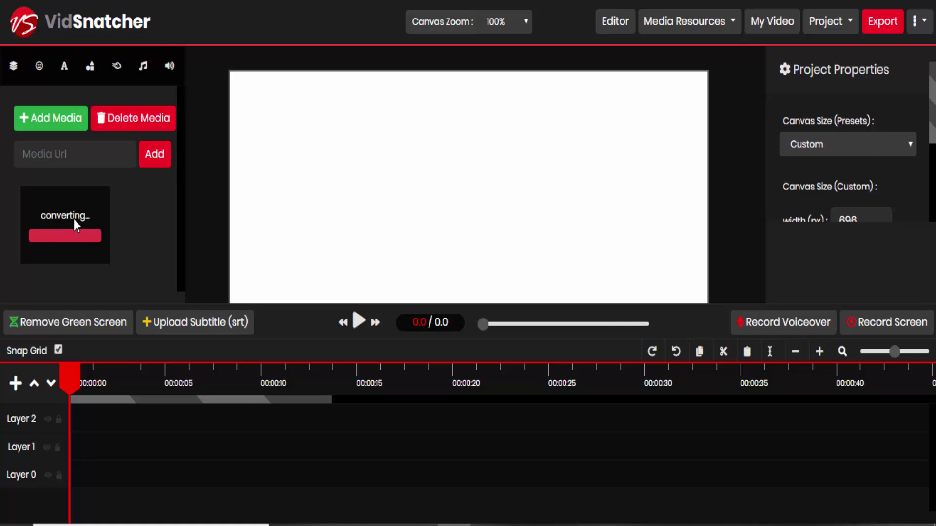
drag(75, 223, 86, 453)
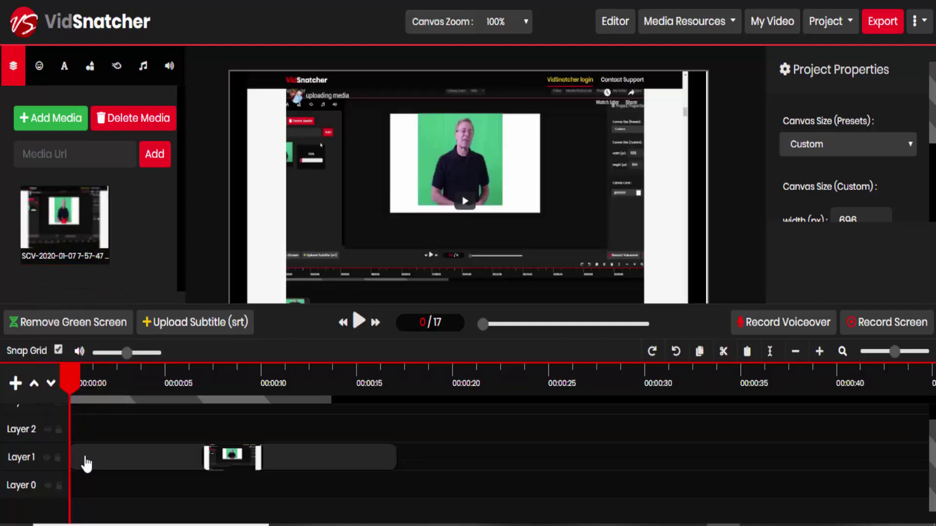
Record a voiceover while the timeline plays, and stop both the recording and the playback.
click(784, 323)
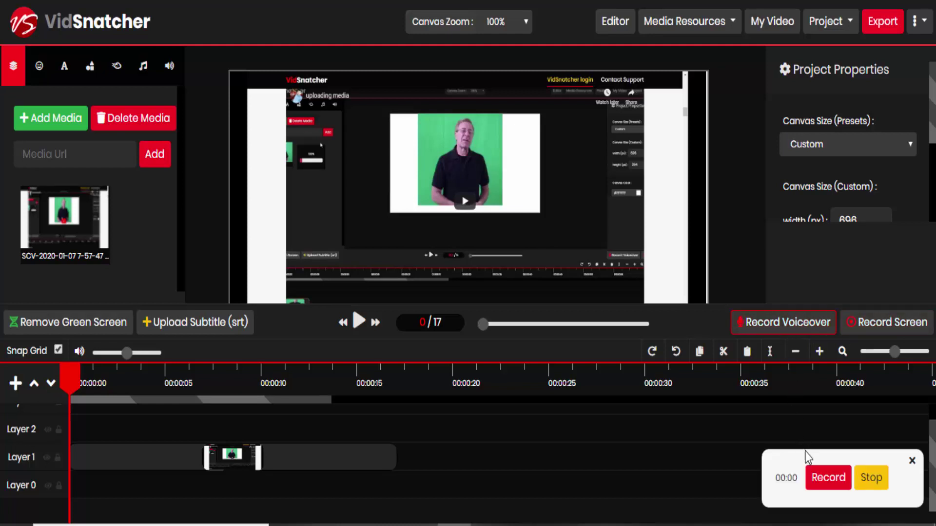
click(824, 478)
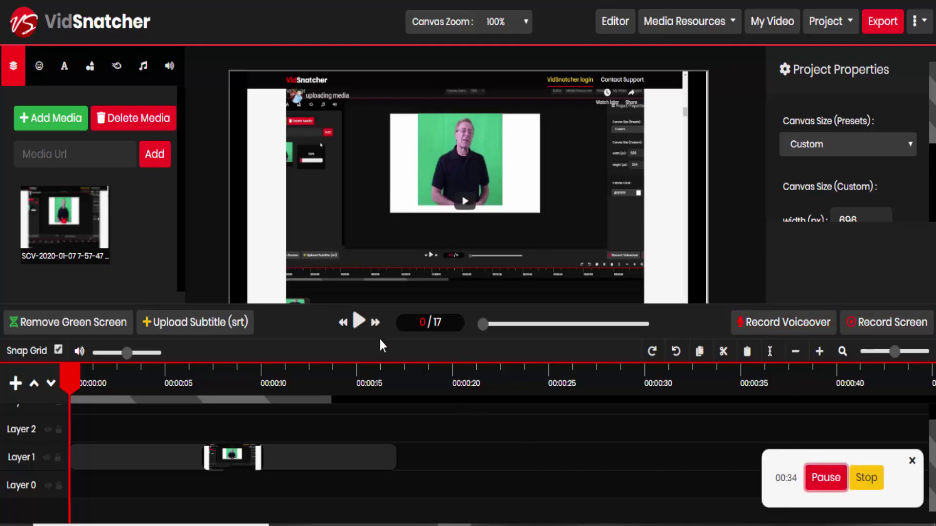
click(359, 325)
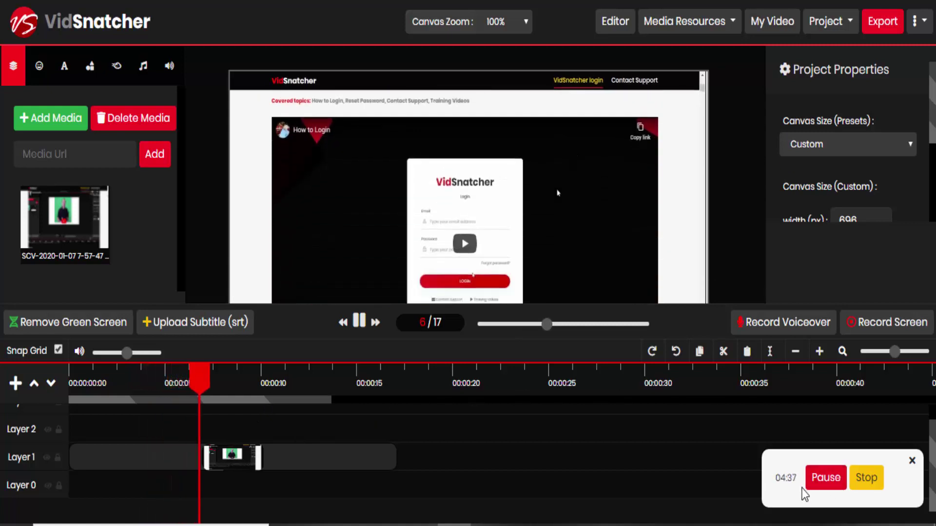
click(867, 480)
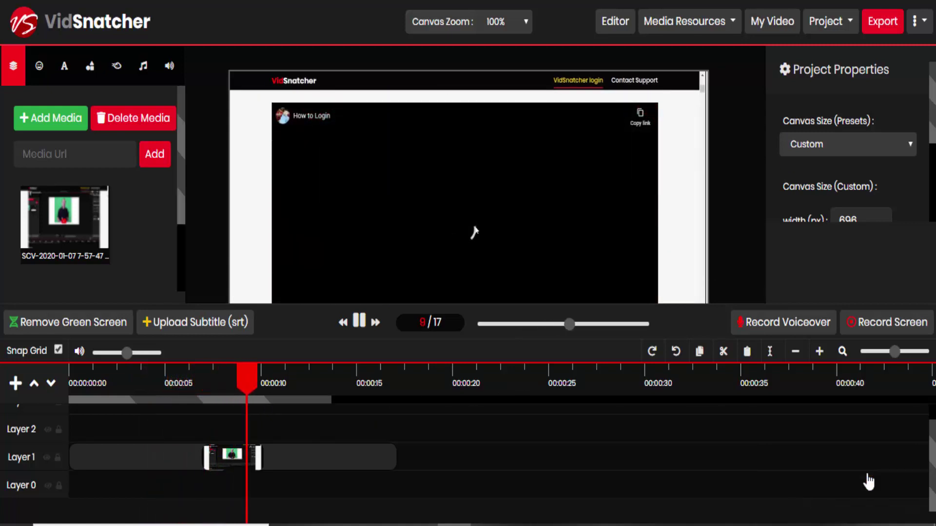
click(358, 322)
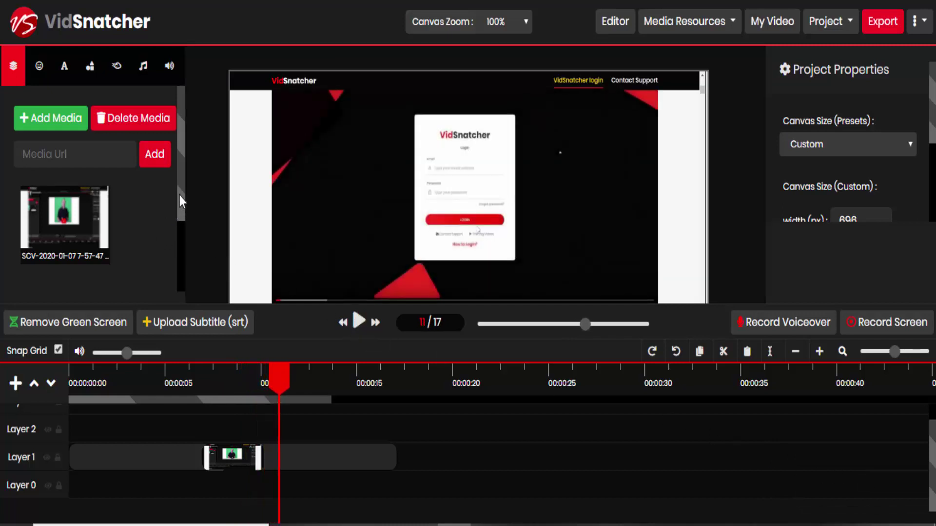
Place the new voiceover recording from the media library at the start of Layer 2.
scroll(179, 195, down, 3)
mouse_move(95, 225)
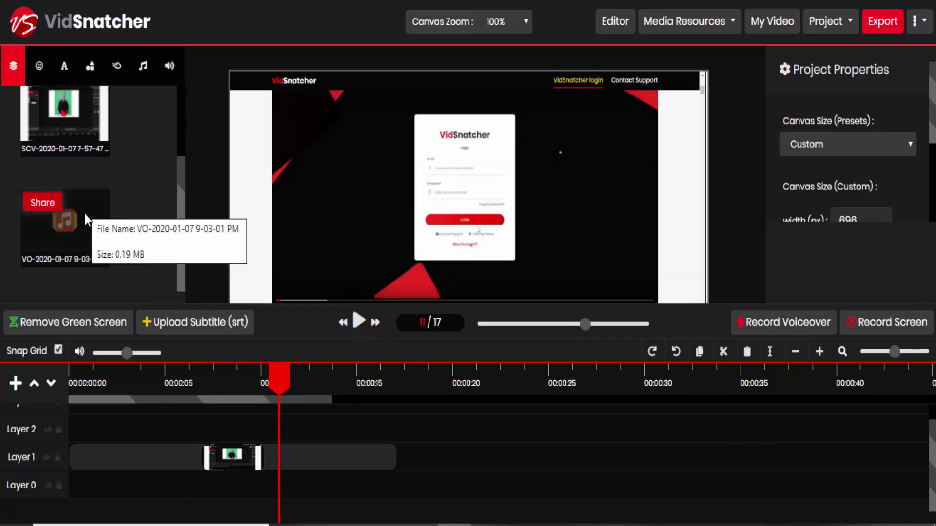
drag(85, 220, 80, 432)
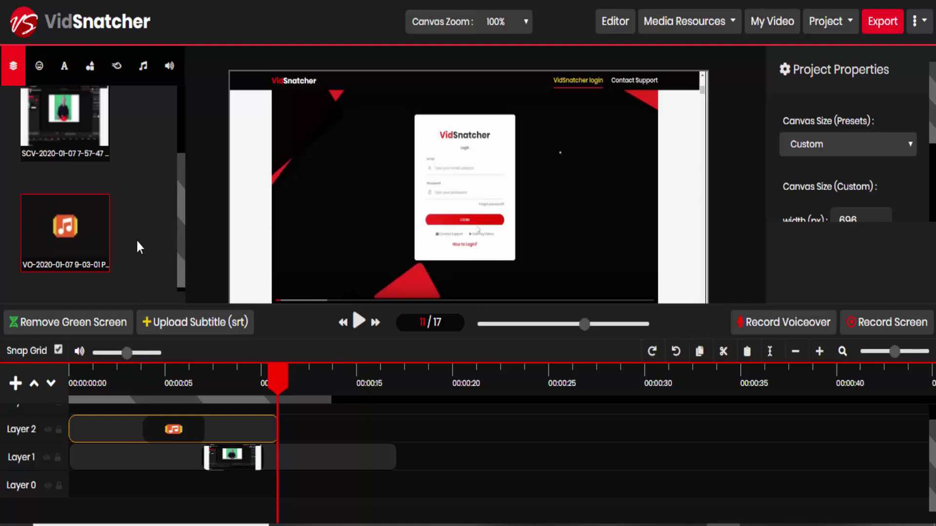
Enter the text-to-speech script "VidSnatcher is a wonderful tool to use for my video editing needs.".
click(170, 74)
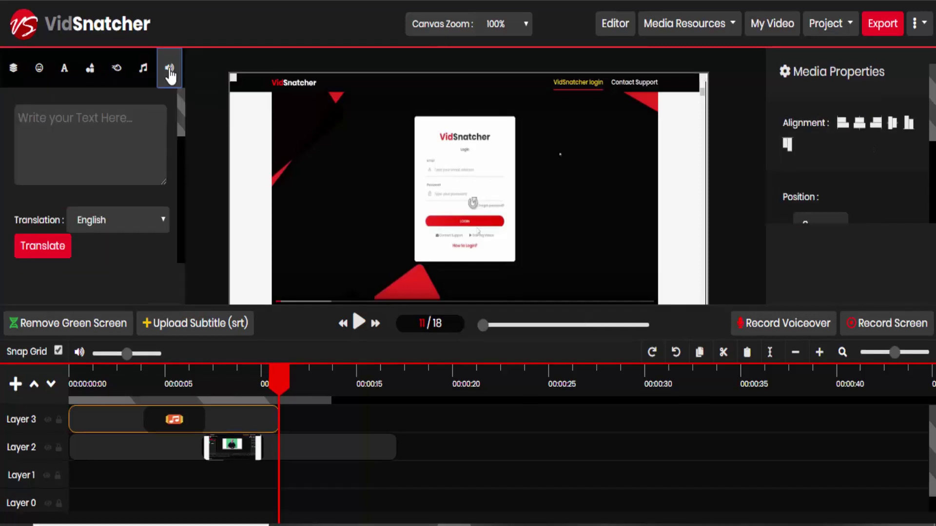
click(113, 120)
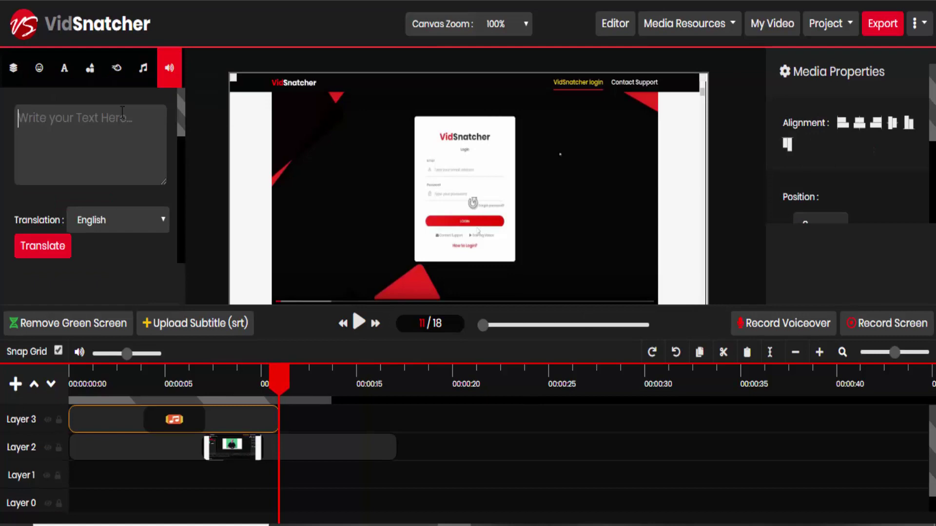
text(VidS)
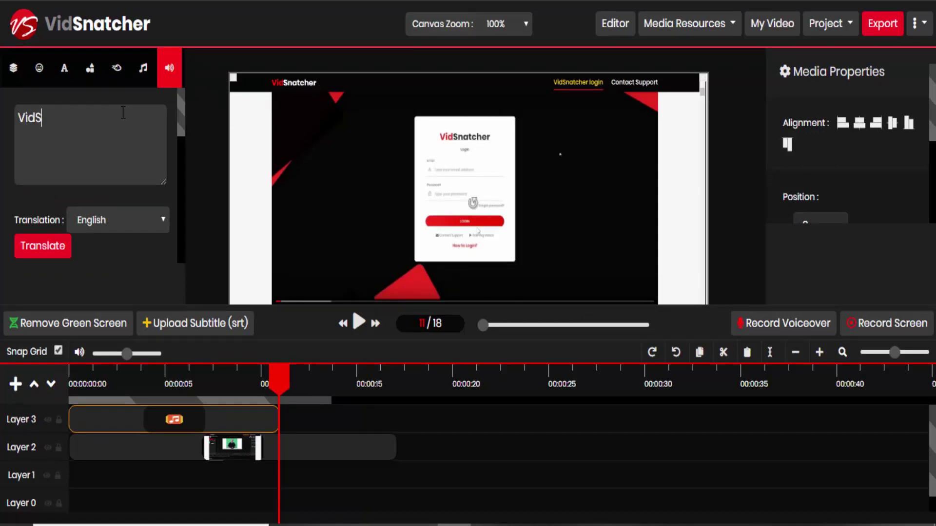
text(natcher is a w)
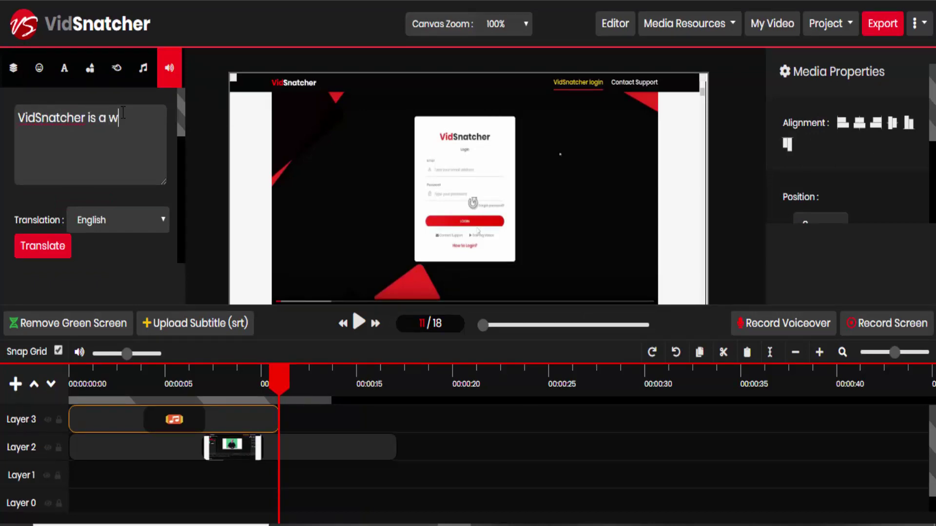
text(onderful tool)
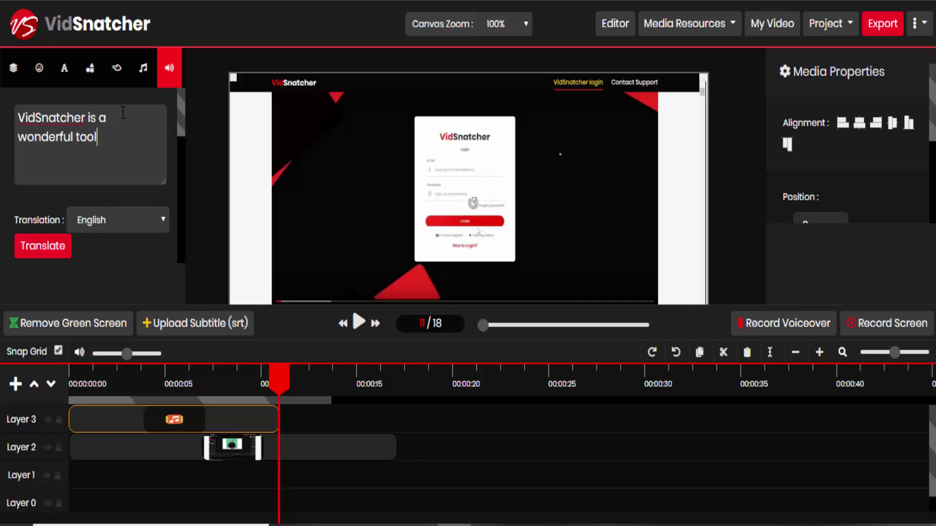
text( to use for my vide)
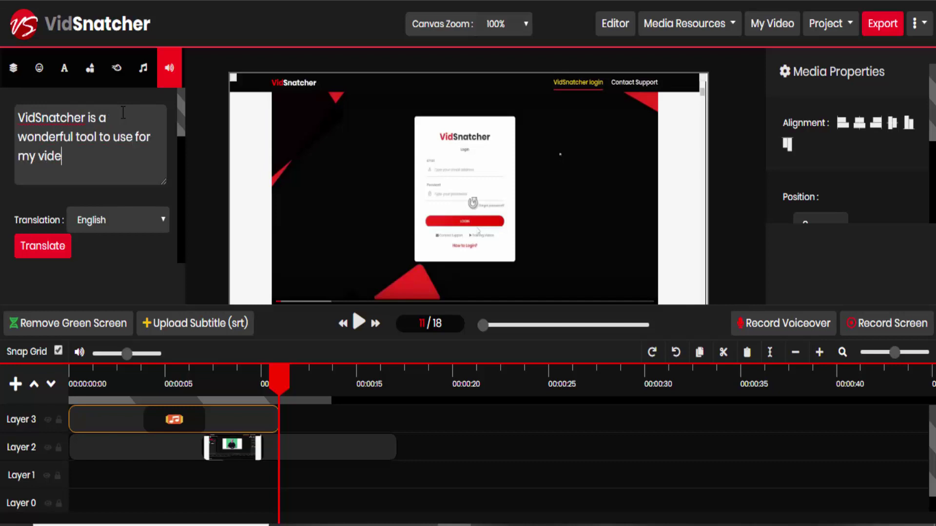
text(o editing needs.)
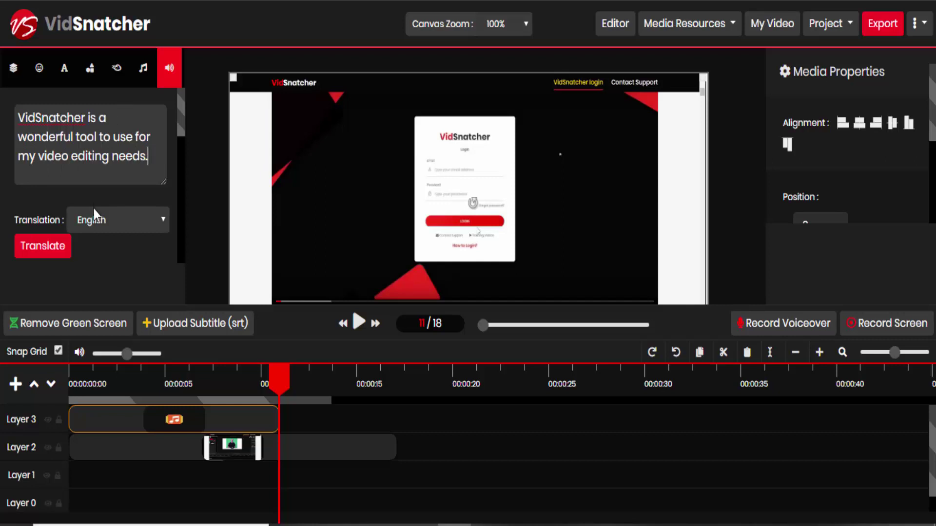
Translate the text-to-speech script into Japanese.
click(111, 220)
scroll(117, 249, down, 10)
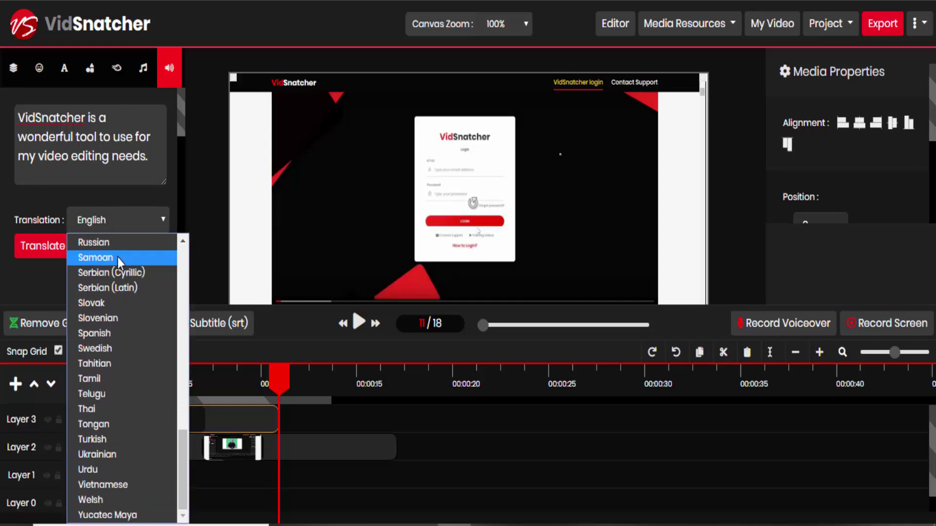
scroll(124, 370, up, 10)
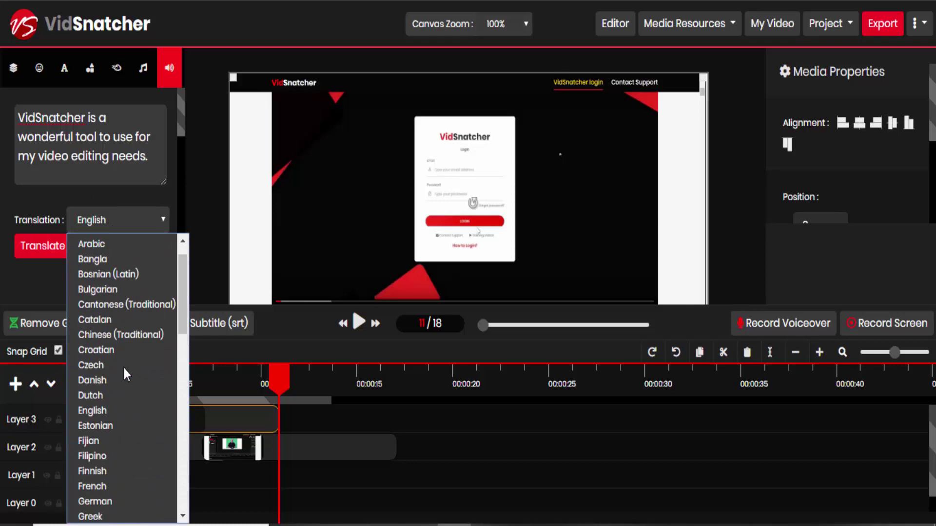
key(j)
scroll(121, 390, down, 3)
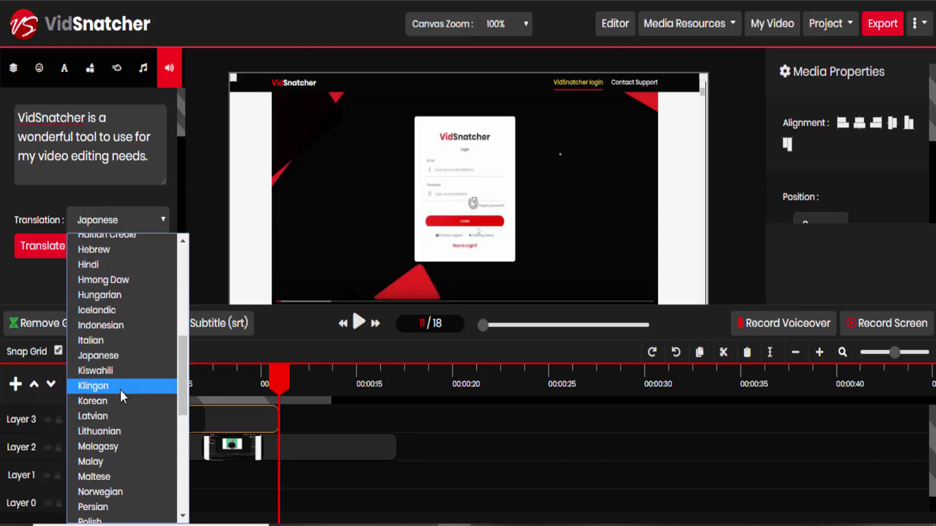
click(118, 359)
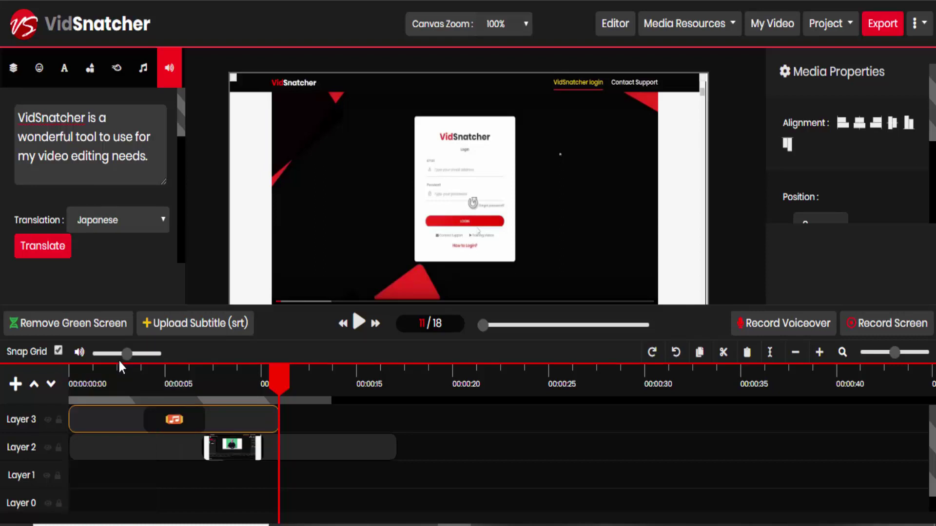
click(44, 249)
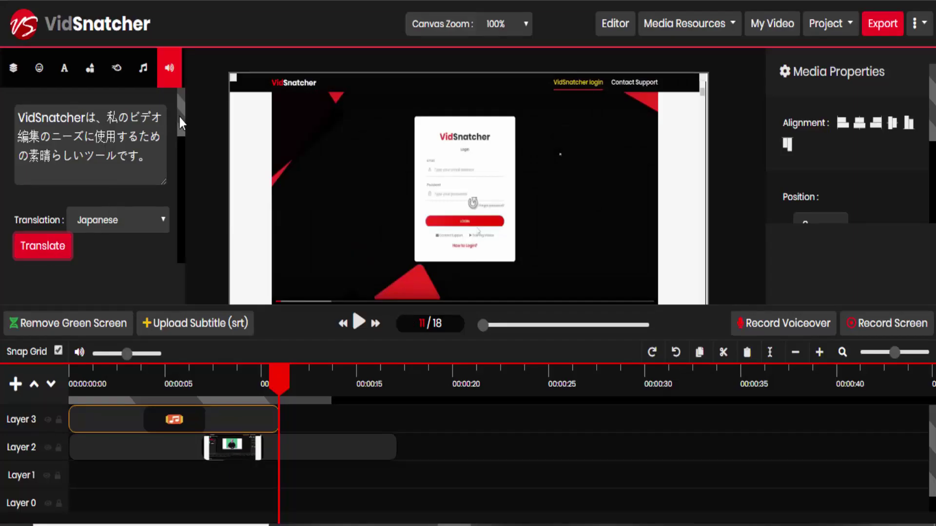
Set the text-to-speech voice type to Standard and the voice language to Japanese.
scroll(179, 117, down, 2)
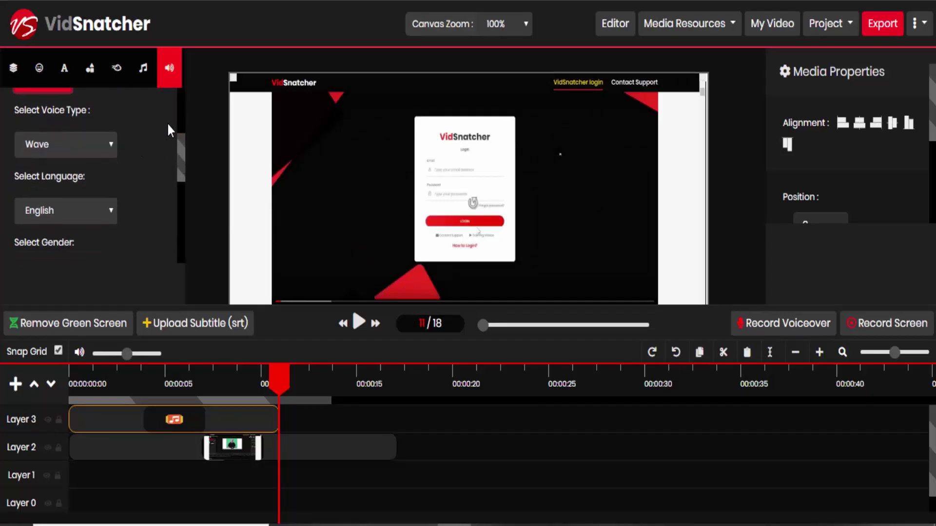
scroll(146, 139, up, 2)
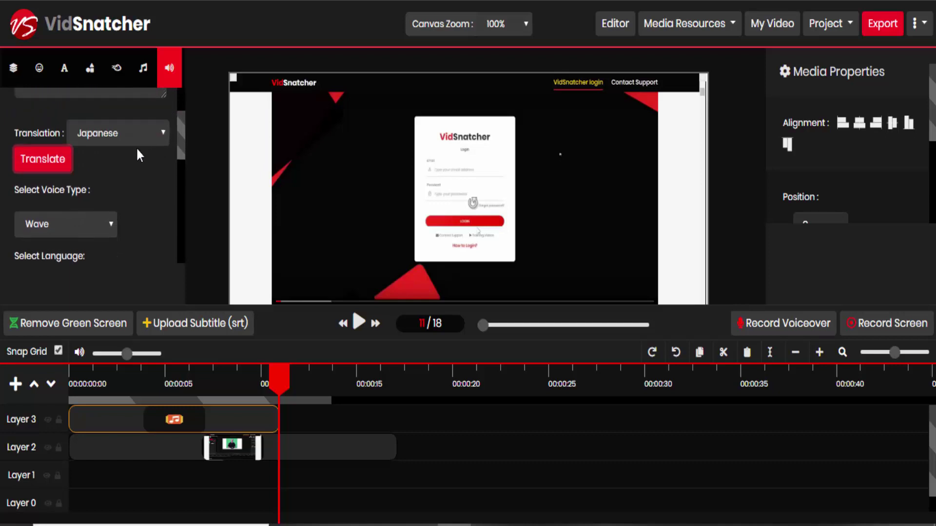
click(66, 223)
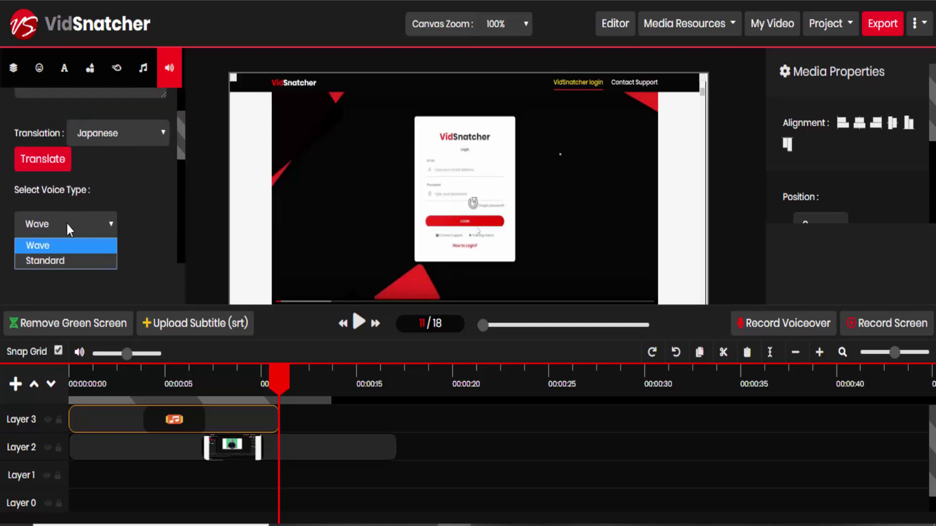
click(61, 260)
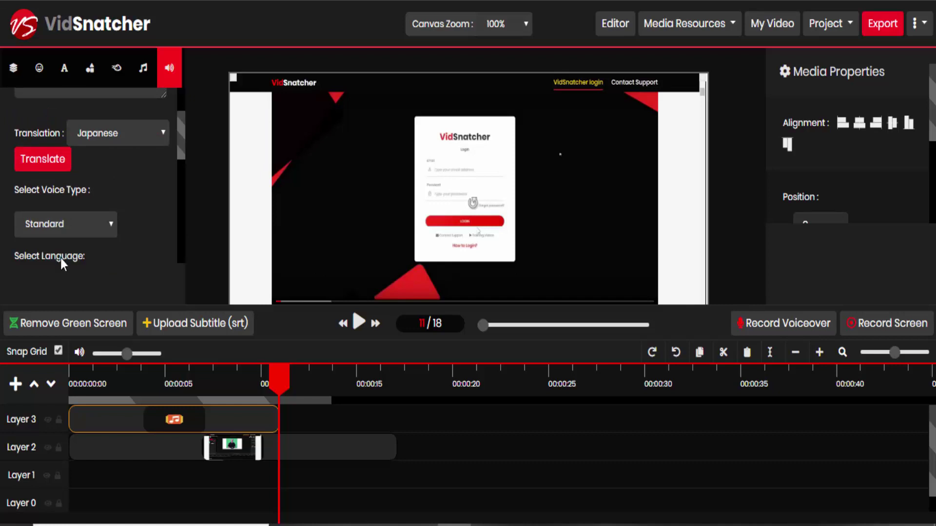
scroll(134, 191, down, 2)
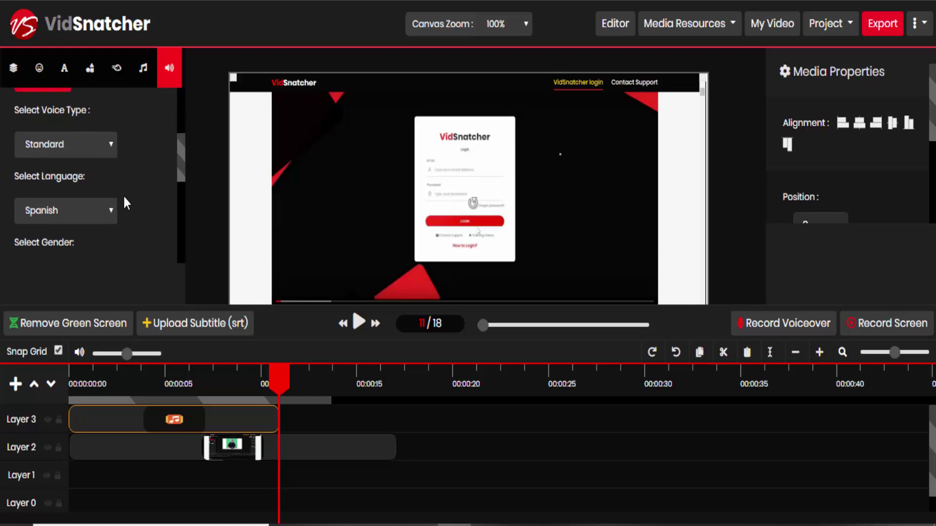
click(85, 215)
key(j)
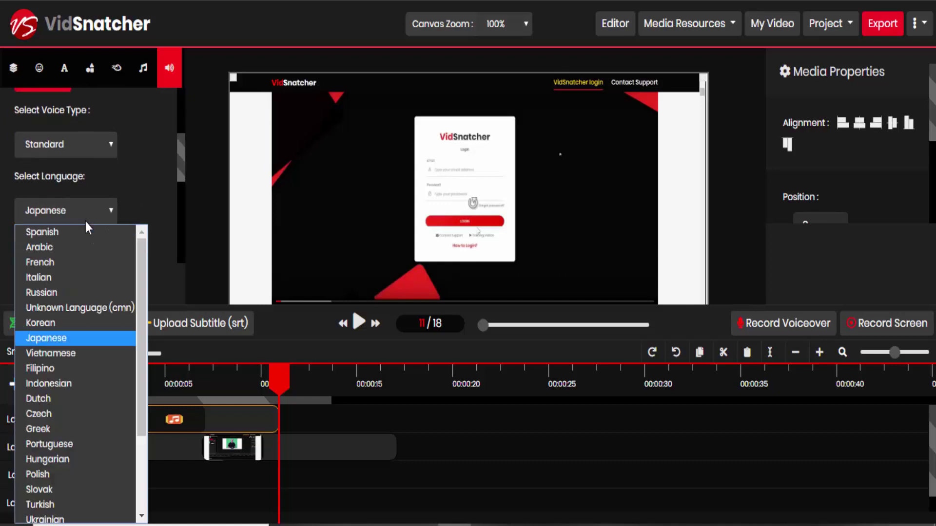
click(62, 336)
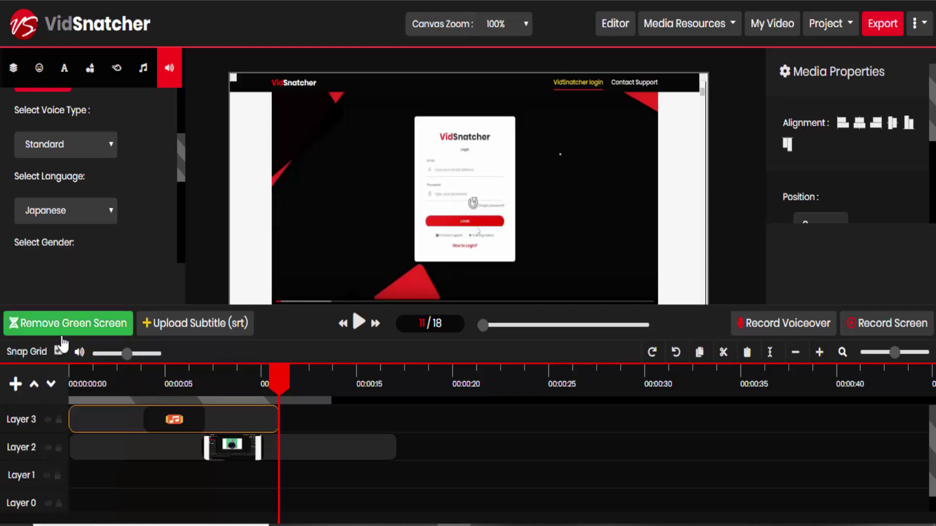
Set the voice gender to FEMALE, keep the Japan accent, and search for matching voices.
scroll(97, 234, down, 2)
scroll(96, 229, down, 2)
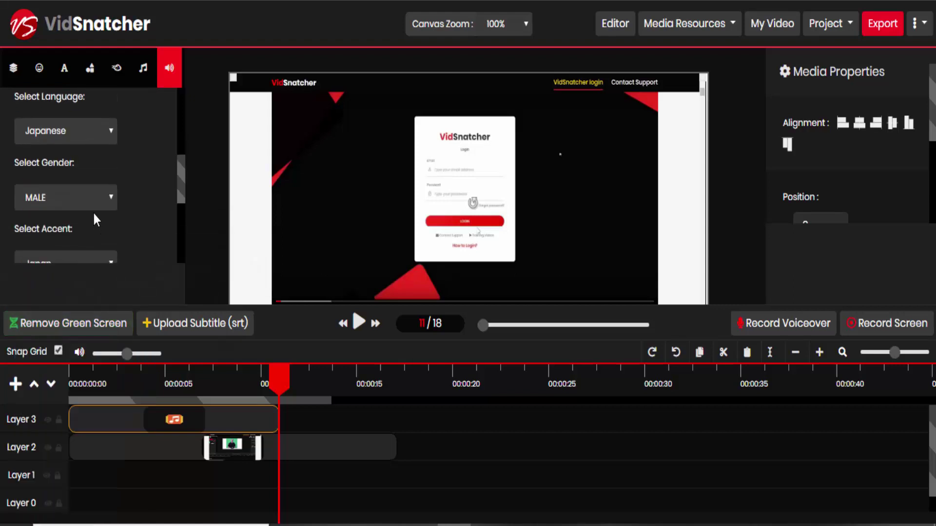
click(97, 203)
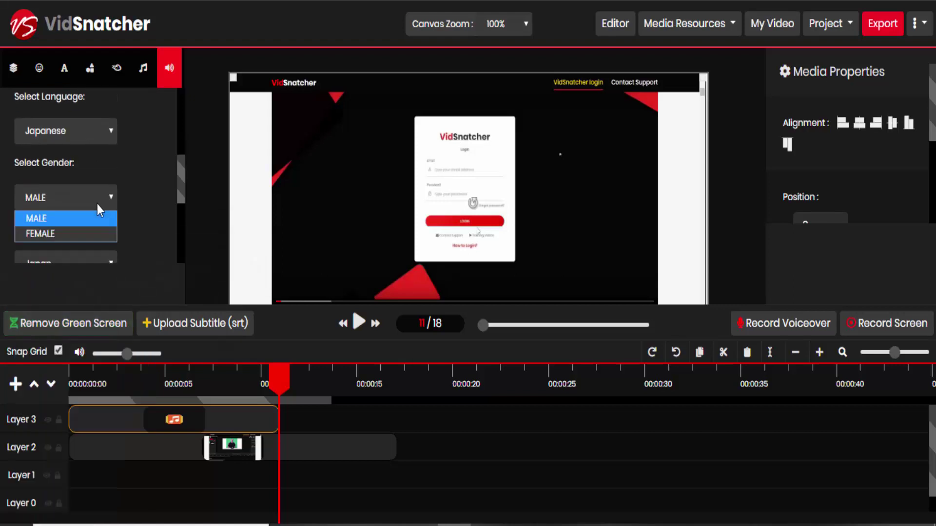
click(50, 232)
scroll(69, 219, down, 3)
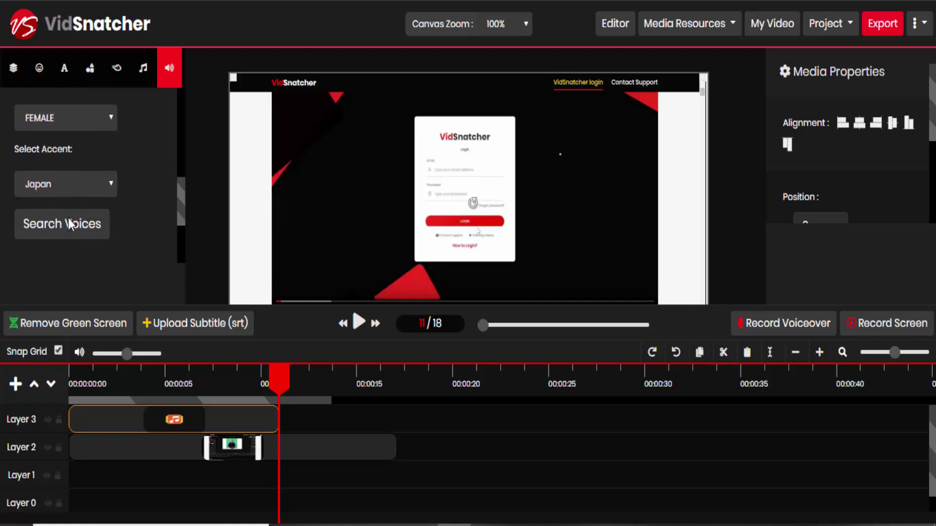
click(76, 187)
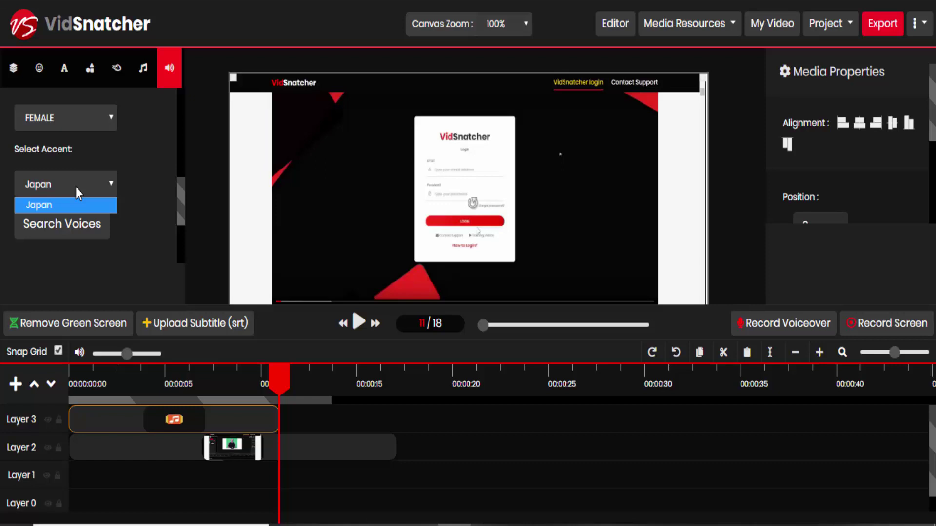
click(75, 187)
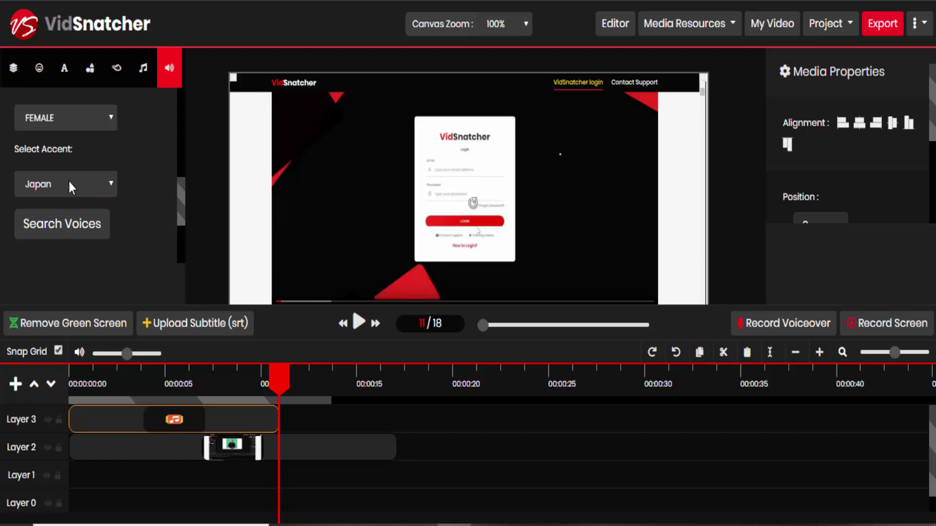
click(59, 233)
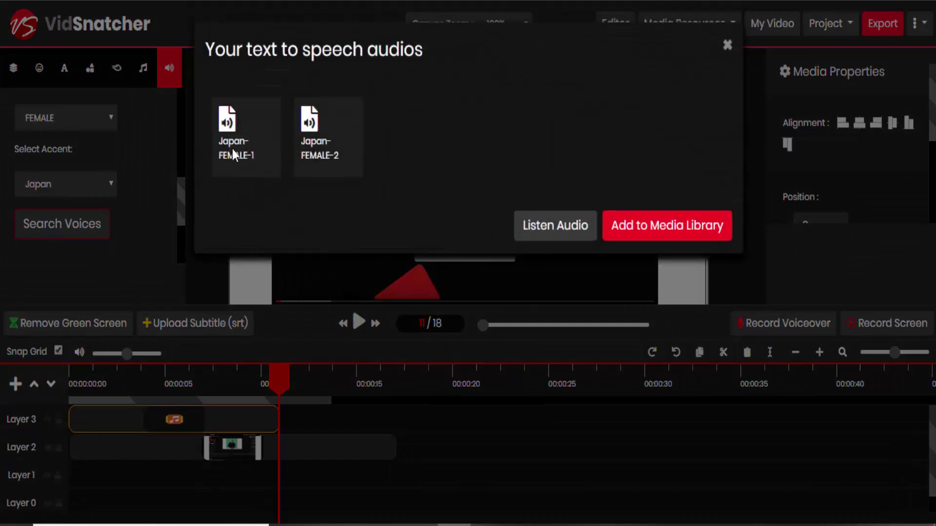
Listen to the Japan-FEMALE-2 and Japan-FEMALE-1 text-to-speech audios to compare the voices.
click(233, 170)
click(325, 157)
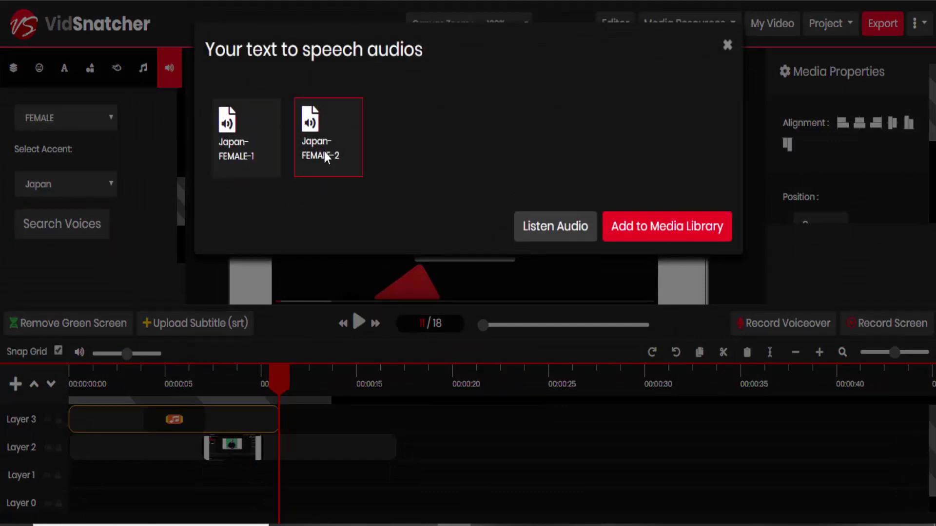
click(543, 240)
click(278, 155)
click(545, 228)
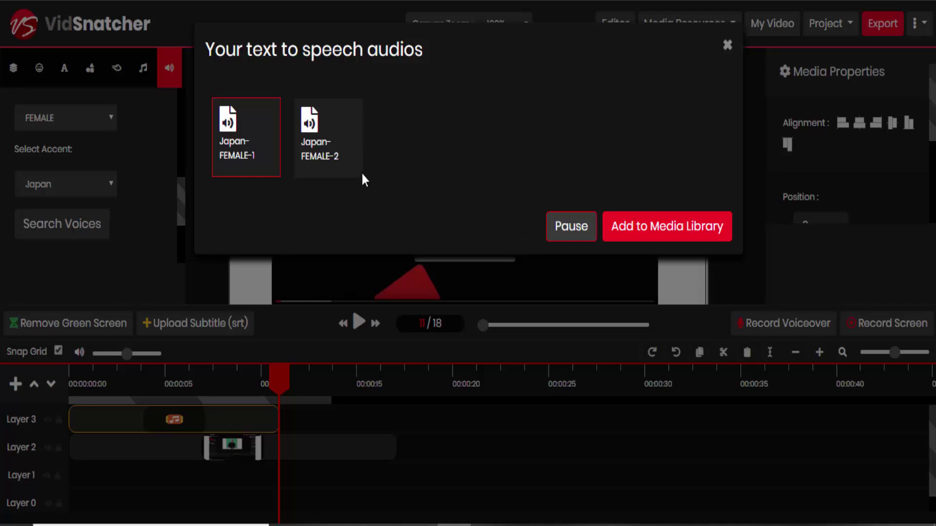
Add the Japan-FEMALE-2 audio to the media library and close the text-to-speech audio list.
click(319, 150)
click(651, 236)
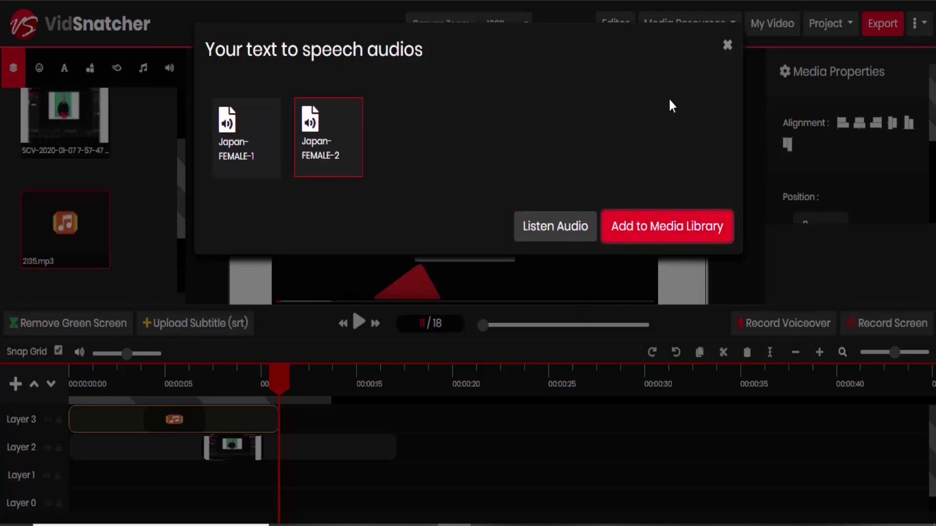
click(726, 46)
scroll(146, 185, down, 1)
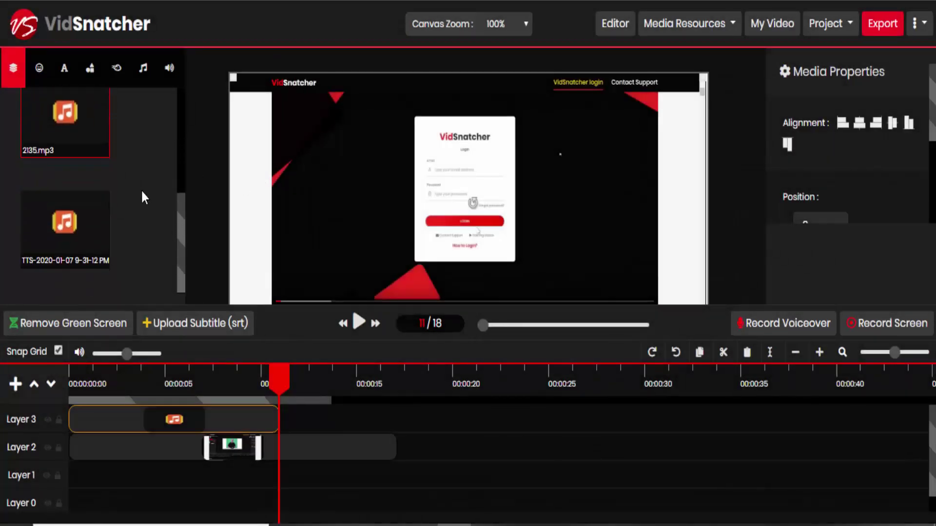
mouse_move(94, 203)
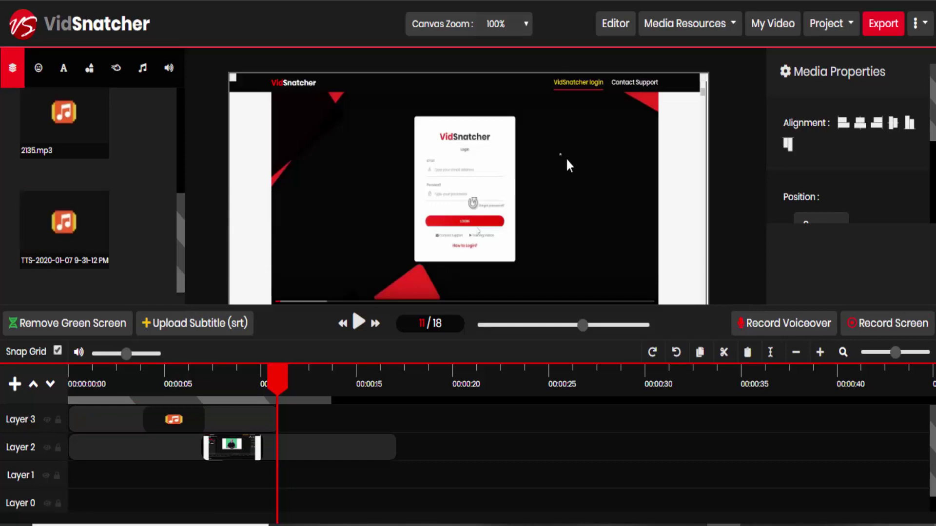
Save a copy of the project under the name VSdemo.
click(826, 26)
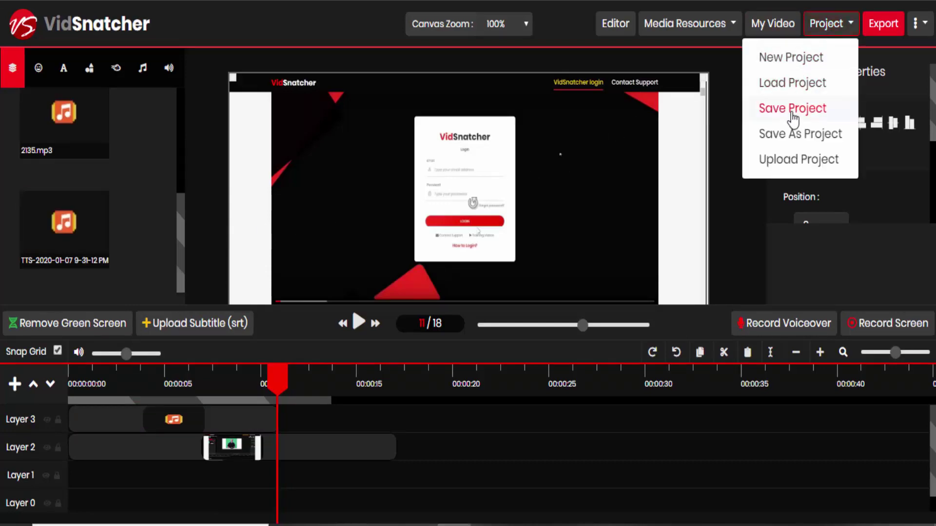
click(786, 134)
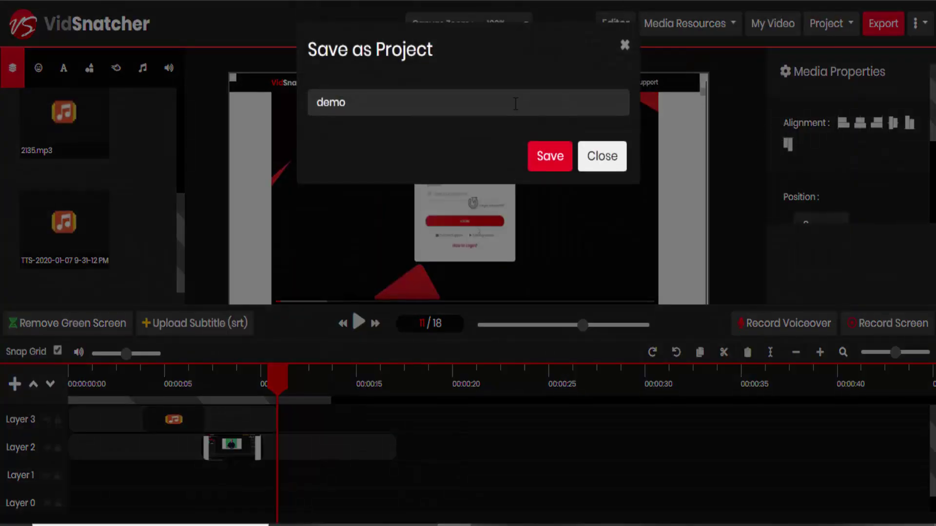
click(515, 104)
drag(358, 100, 307, 97)
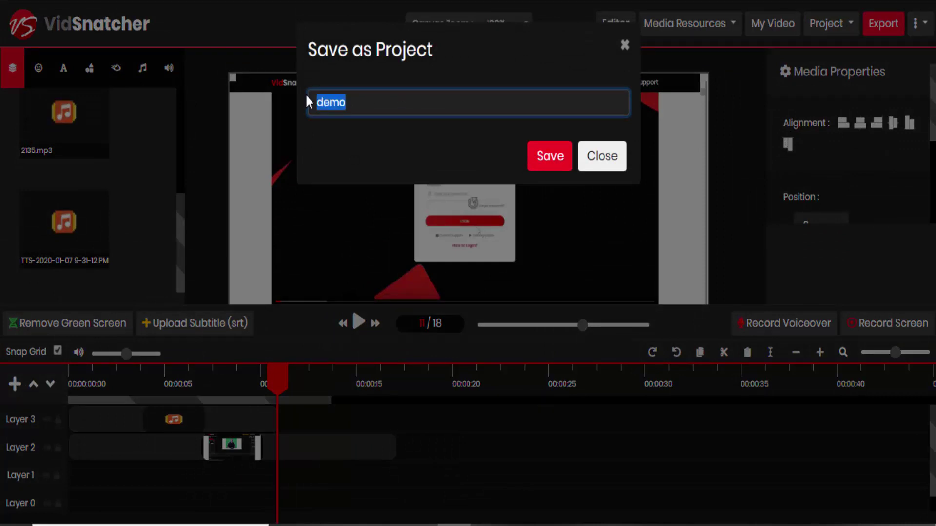
text(VSdemo)
click(561, 158)
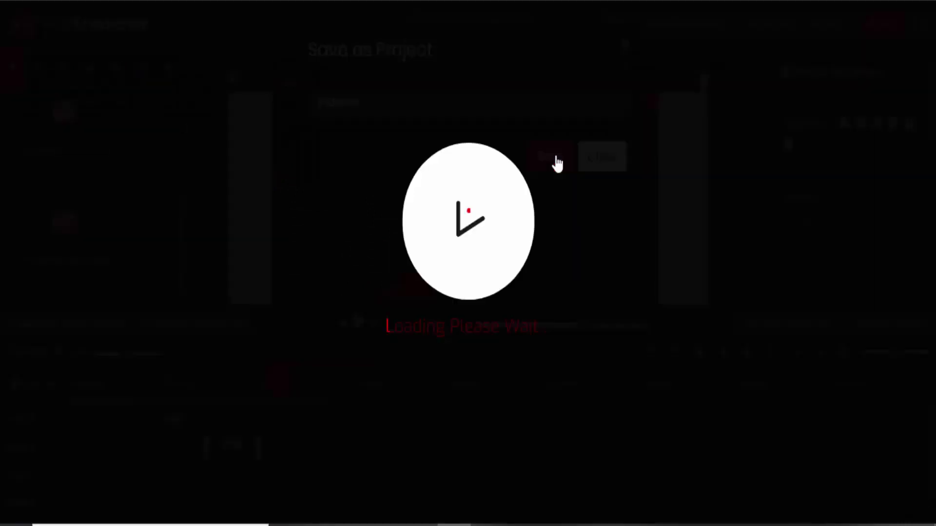
click(487, 356)
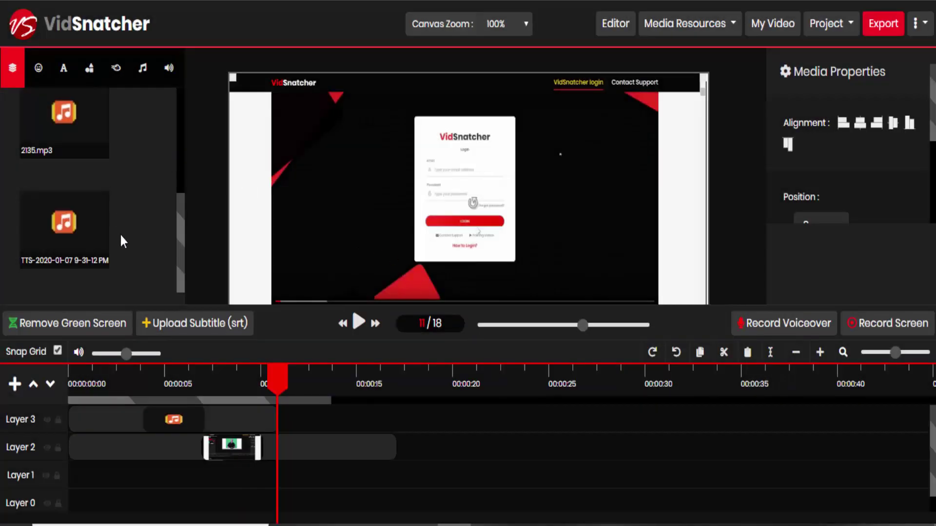
Generate a shareable link for the text-to-speech audio with the subject "japanese" and copy the link.
mouse_move(84, 246)
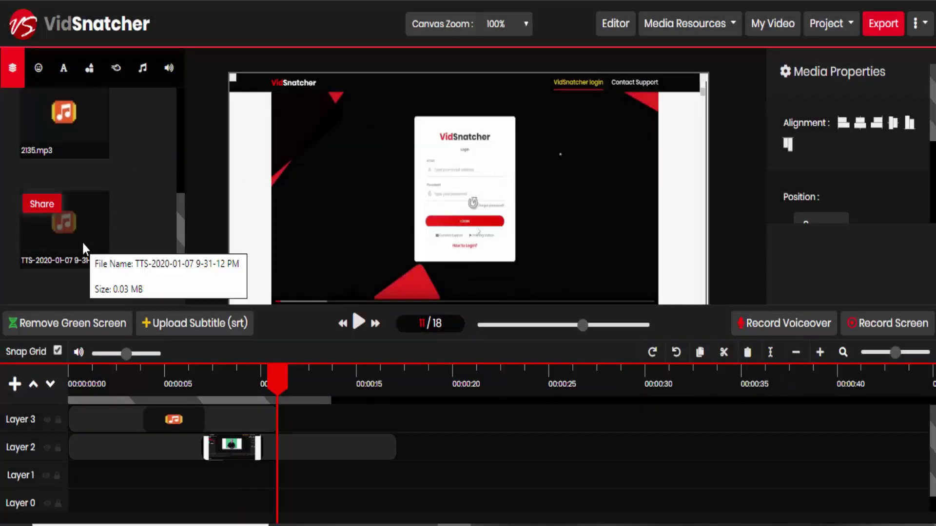
click(42, 205)
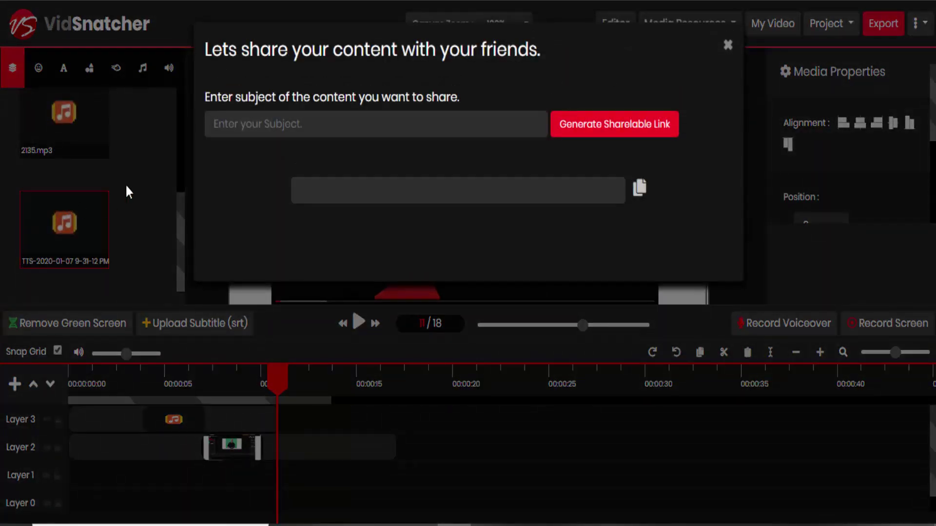
click(237, 128)
text(japa)
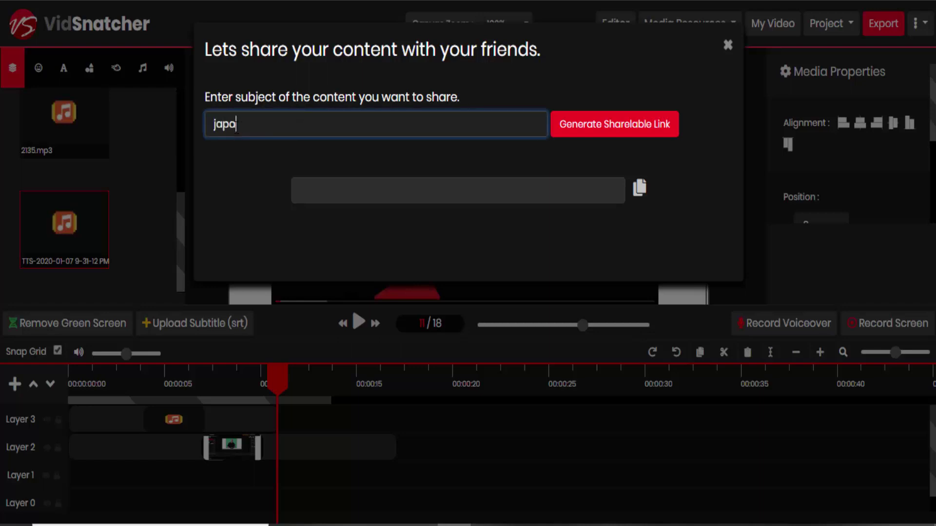
text(nese)
click(589, 136)
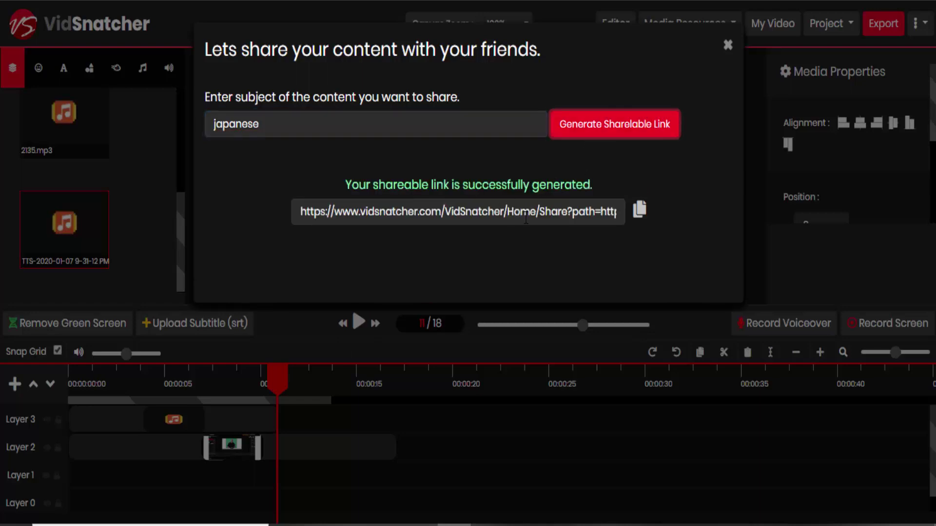
click(632, 211)
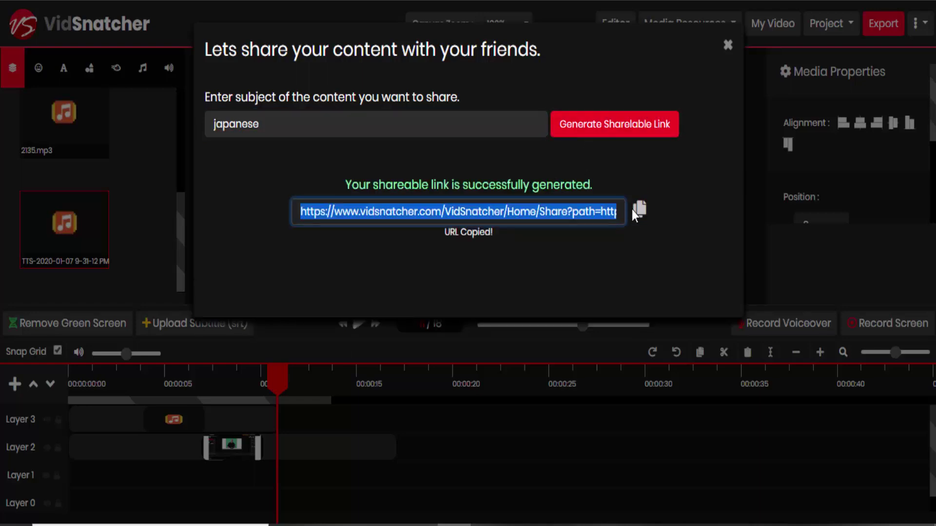
click(728, 45)
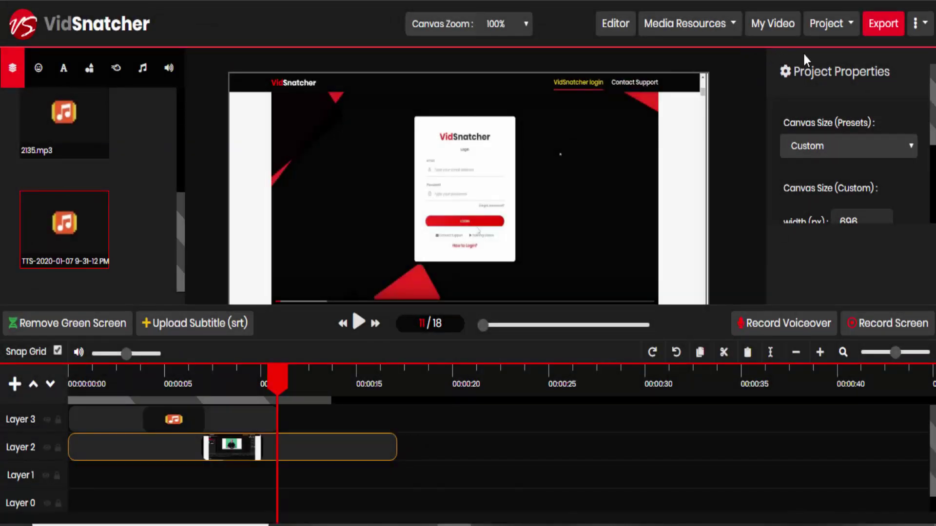
Save the current project under its existing name.
click(821, 33)
click(813, 107)
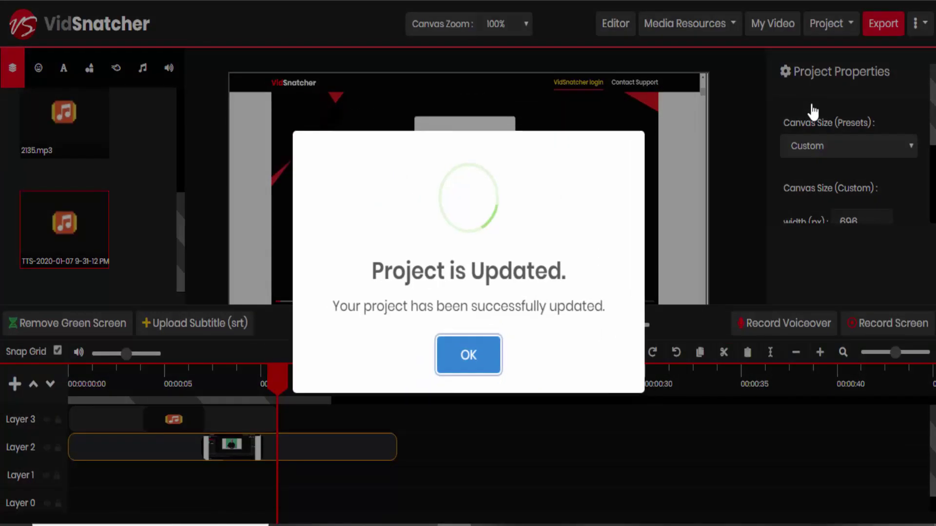
click(468, 358)
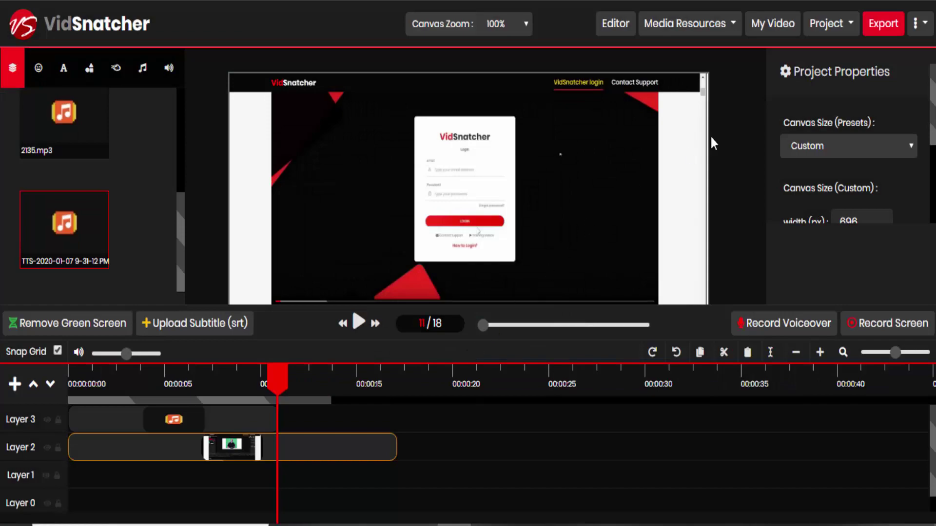
Export the project as a video and check its rendering status in the list of exported videos.
click(875, 25)
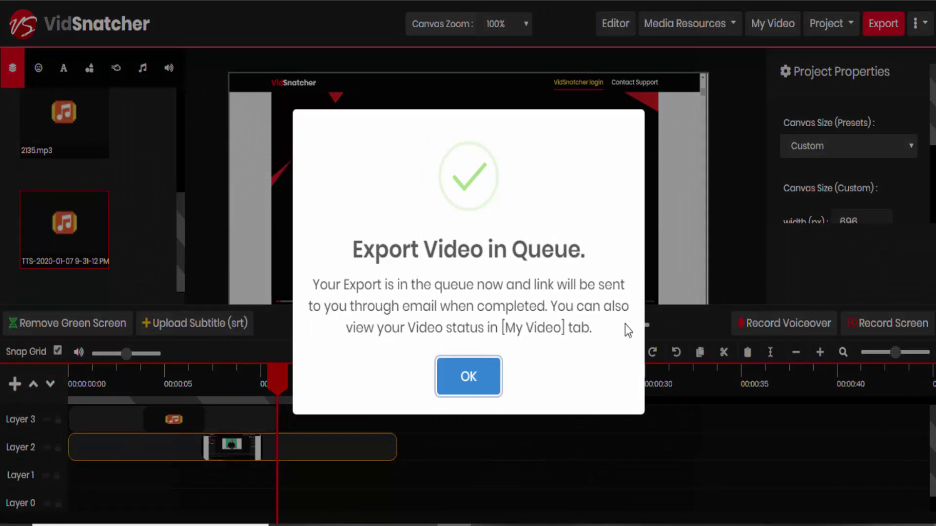
click(469, 378)
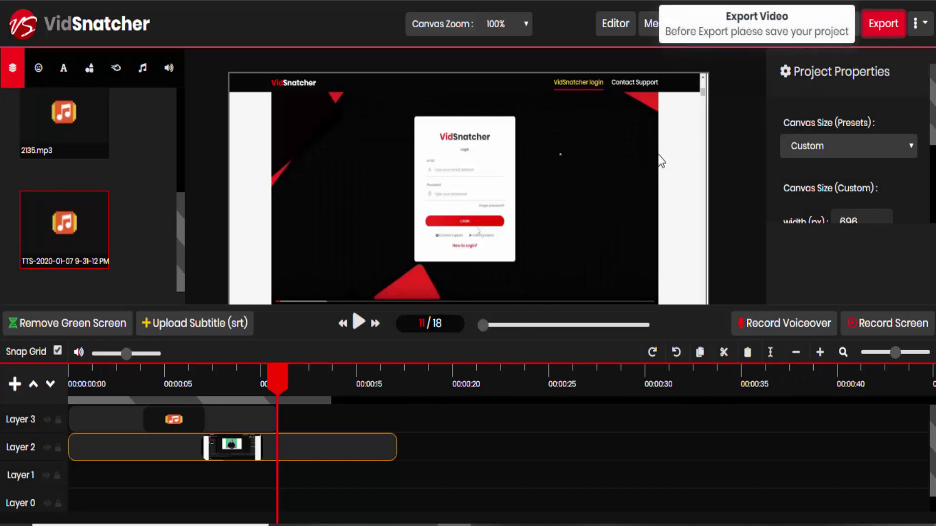
click(795, 30)
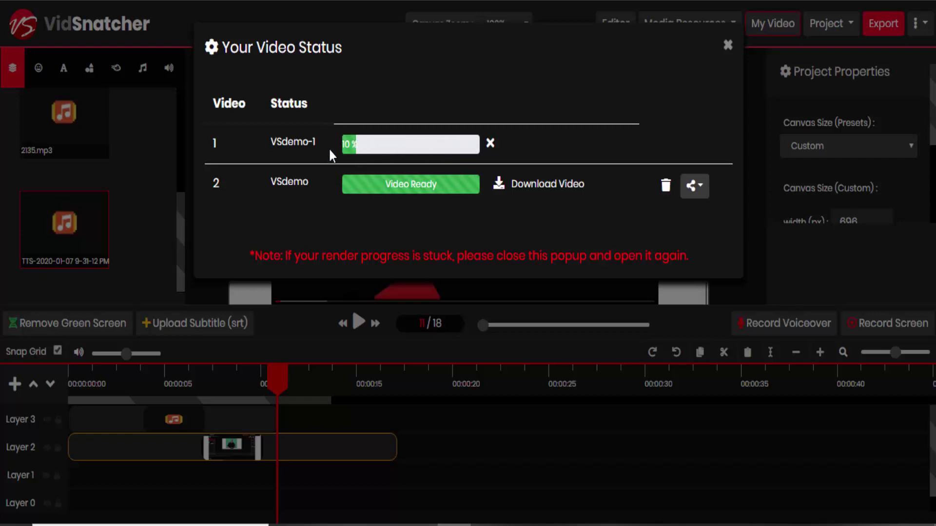
click(728, 46)
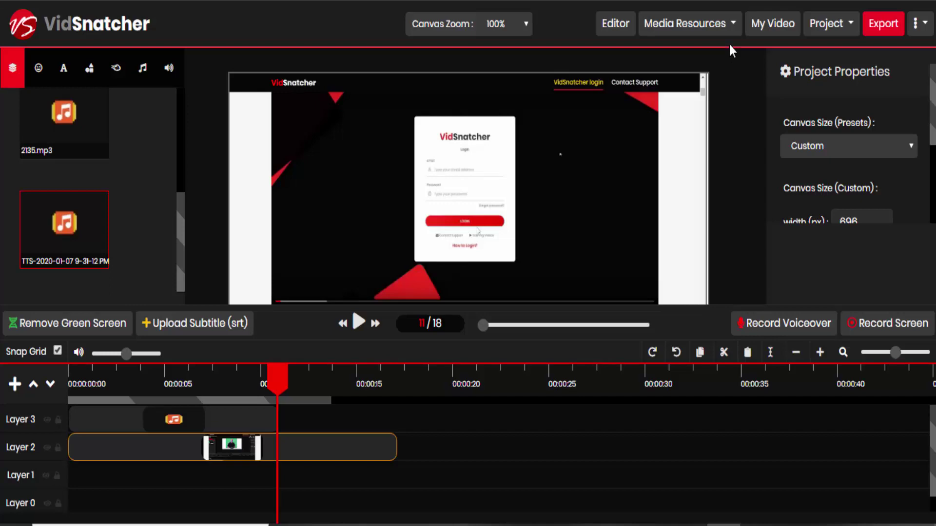
Open the list of saved projects that can be loaded and look over the entries.
click(837, 30)
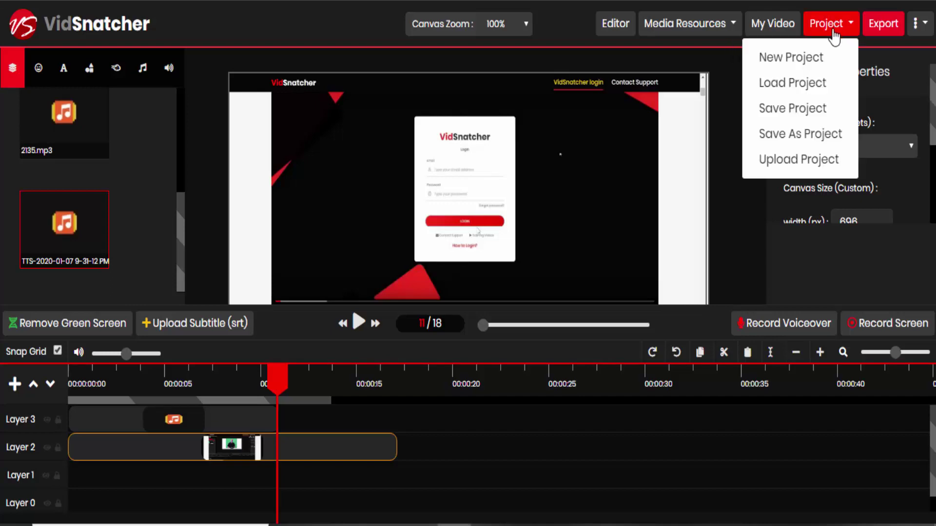
click(791, 83)
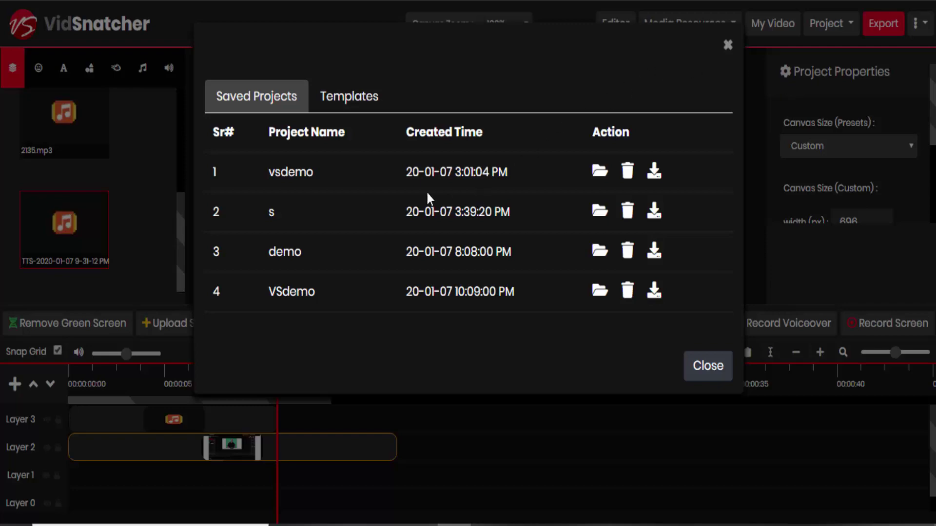
click(271, 215)
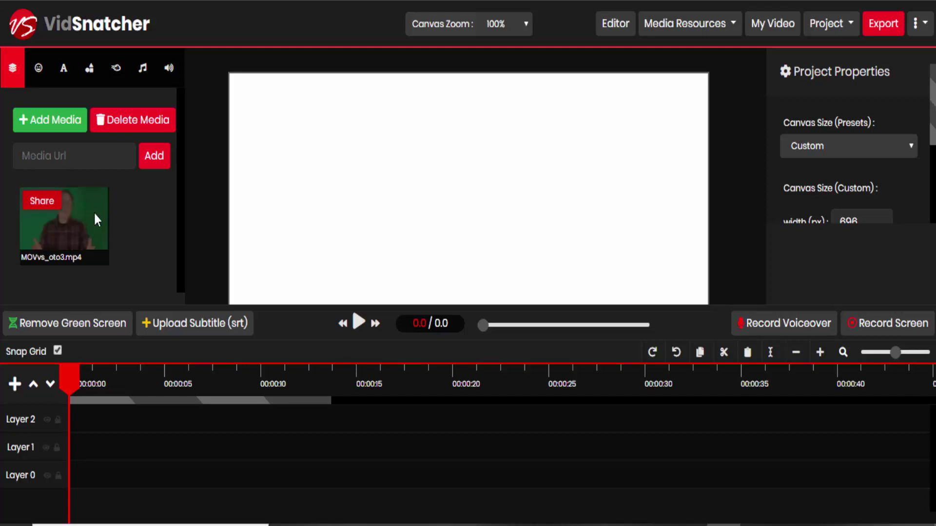
Add the MOVvs_oto3.mp4 clip to Layer 1 and apply green screen removal with the background color #16aa61 sampled from the video.
drag(93, 211, 89, 446)
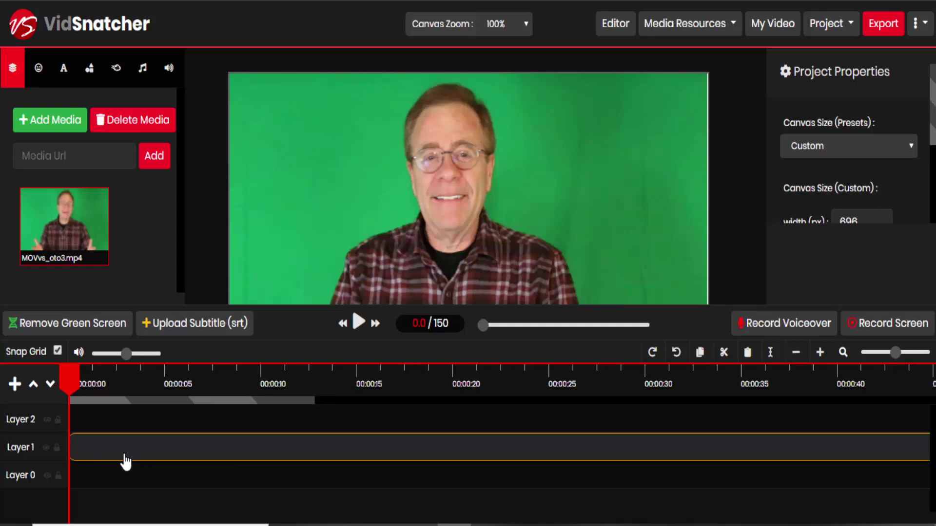
mouse_move(73, 240)
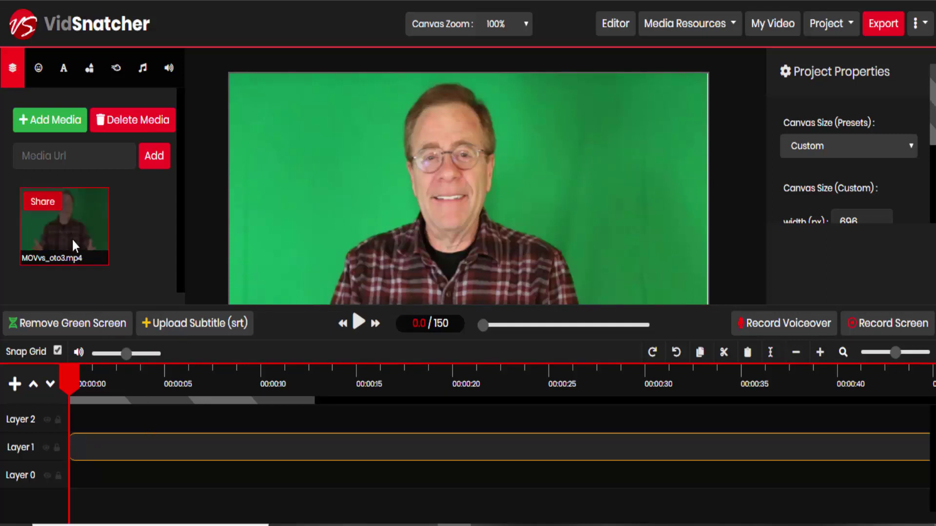
click(70, 327)
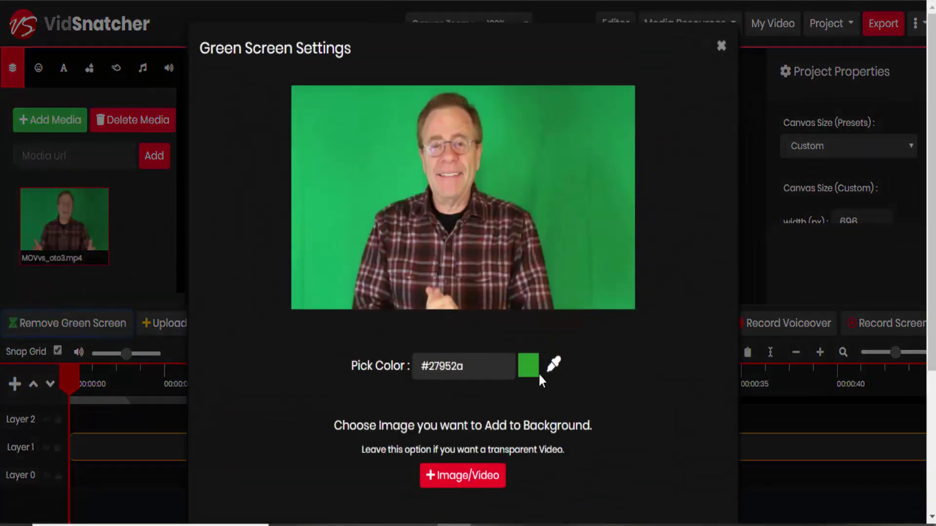
click(553, 364)
click(388, 203)
scroll(479, 438, down, 4)
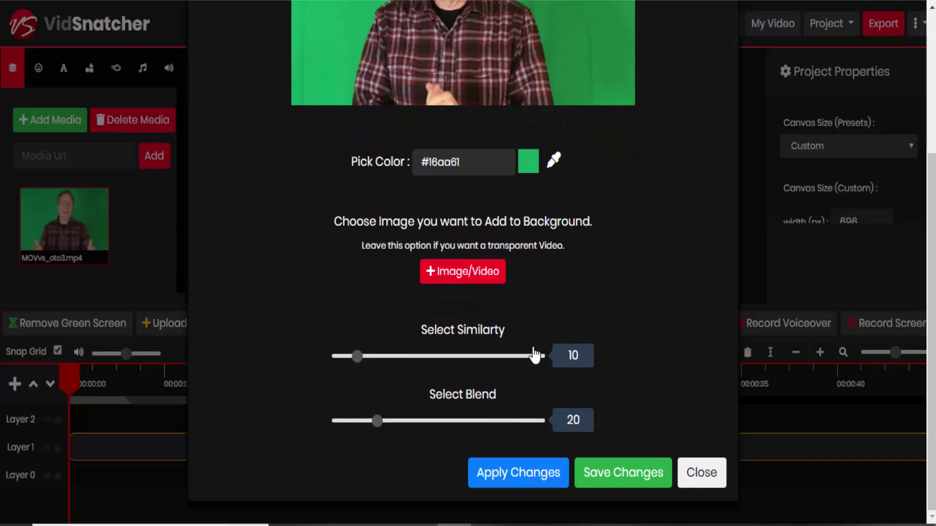
click(518, 472)
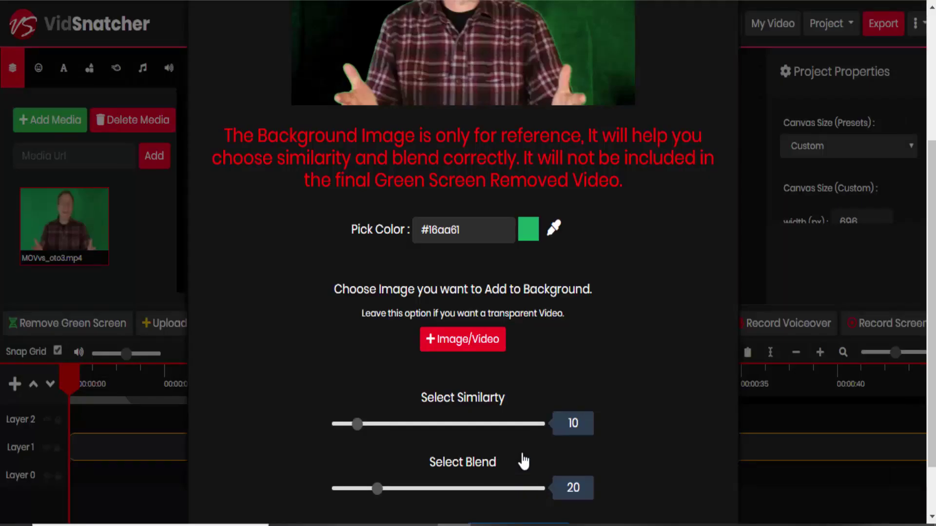
scroll(498, 354, up, 4)
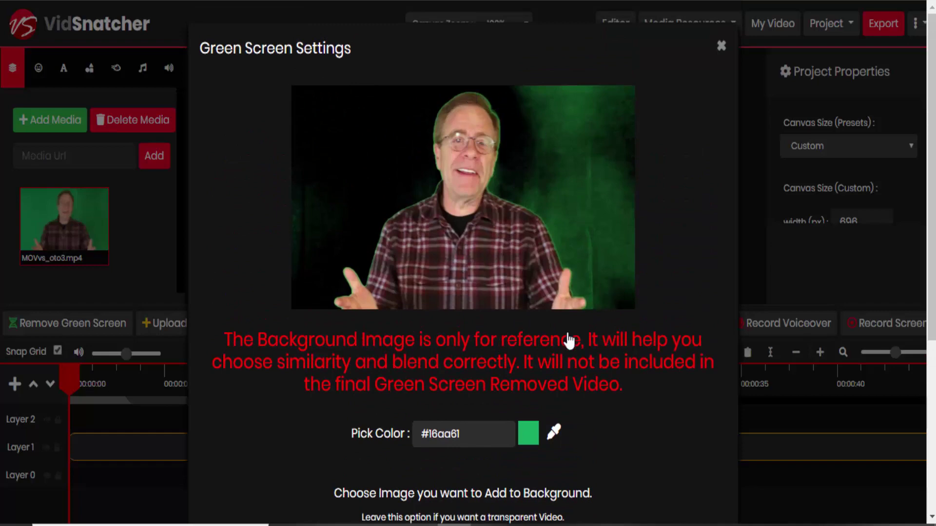
Set the green screen similarity to 21 and the blend to 35, apply them and save the changes.
scroll(566, 340, down, 5)
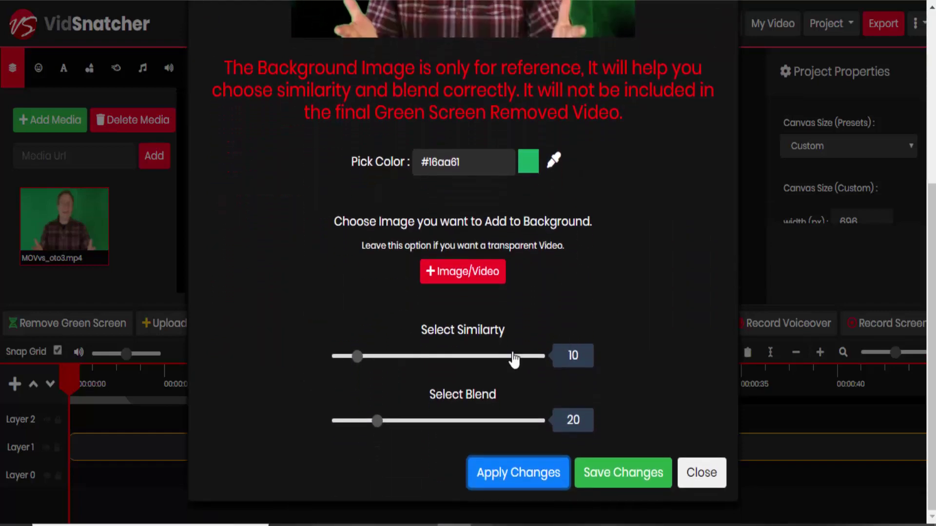
click(358, 358)
drag(360, 361, 379, 361)
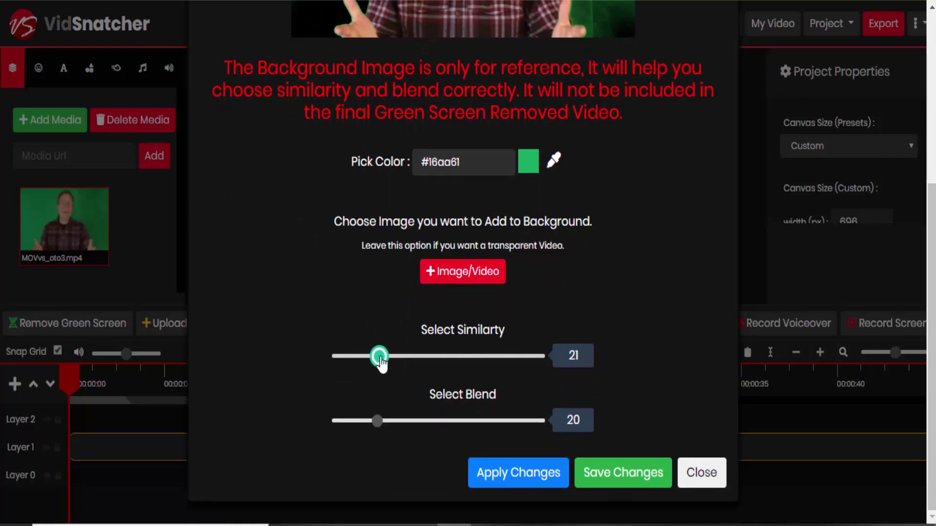
drag(378, 421, 409, 426)
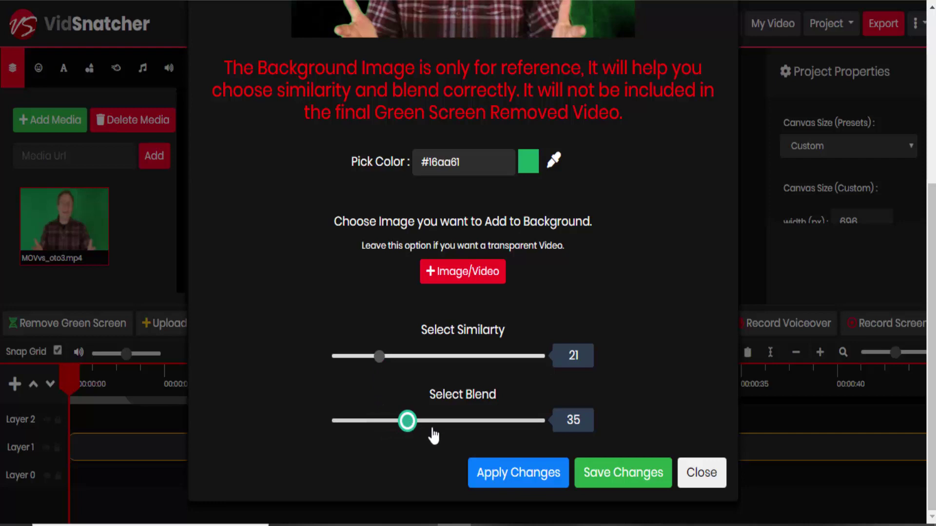
click(500, 470)
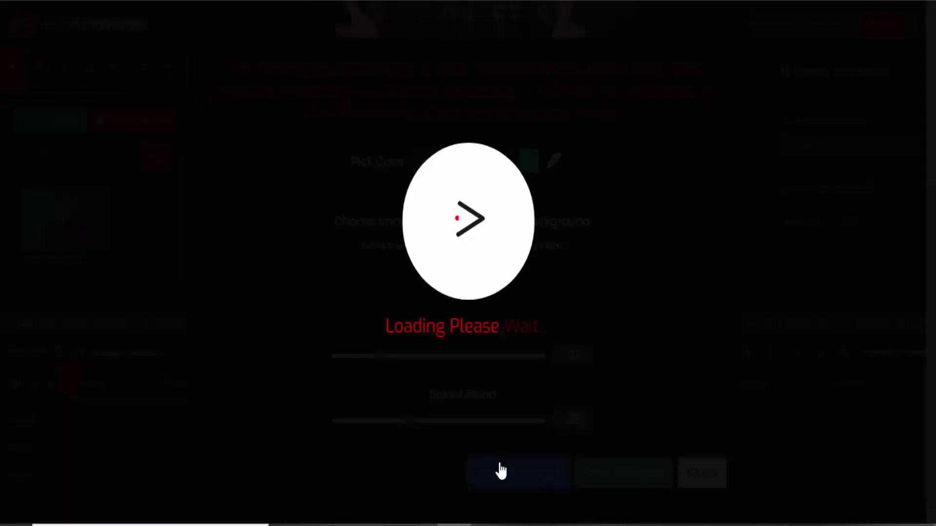
scroll(528, 295, up, 6)
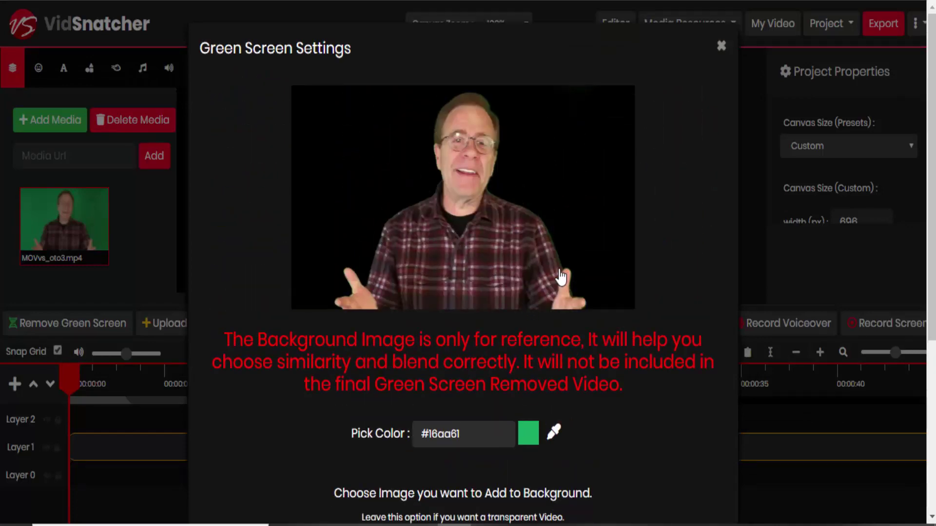
scroll(558, 277, down, 3)
scroll(558, 277, down, 3)
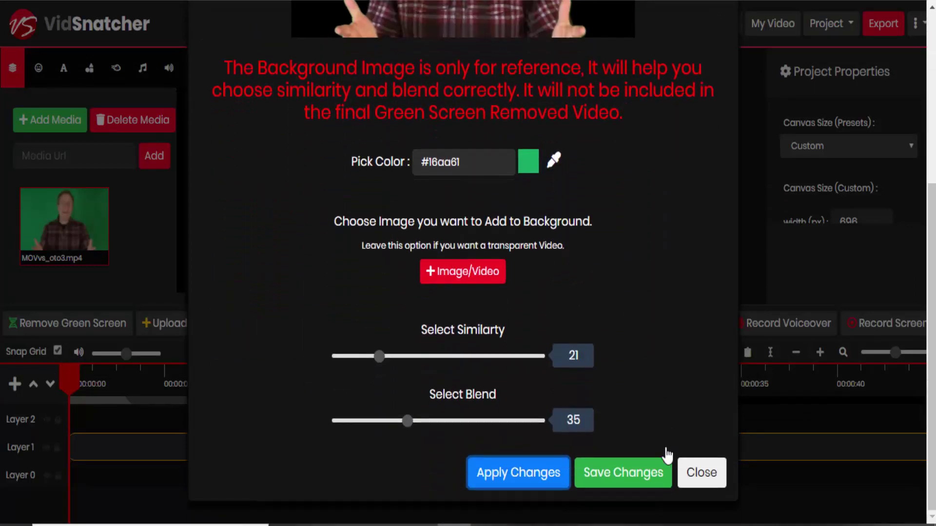
click(648, 470)
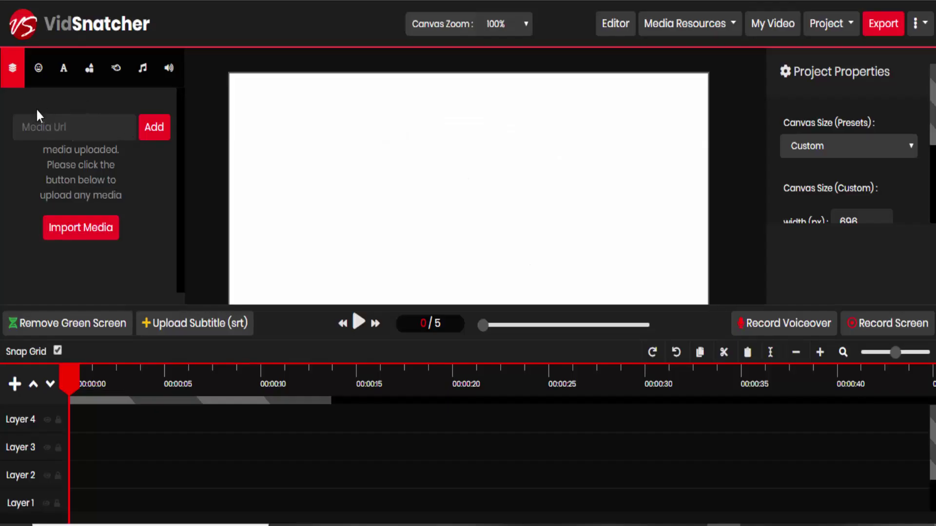
Search the simple icons library for "calendar".
click(39, 68)
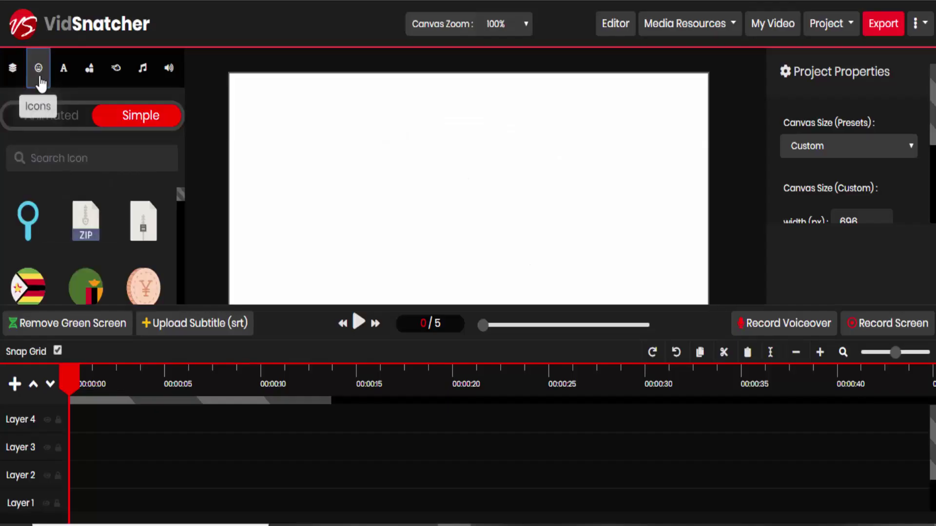
click(112, 151)
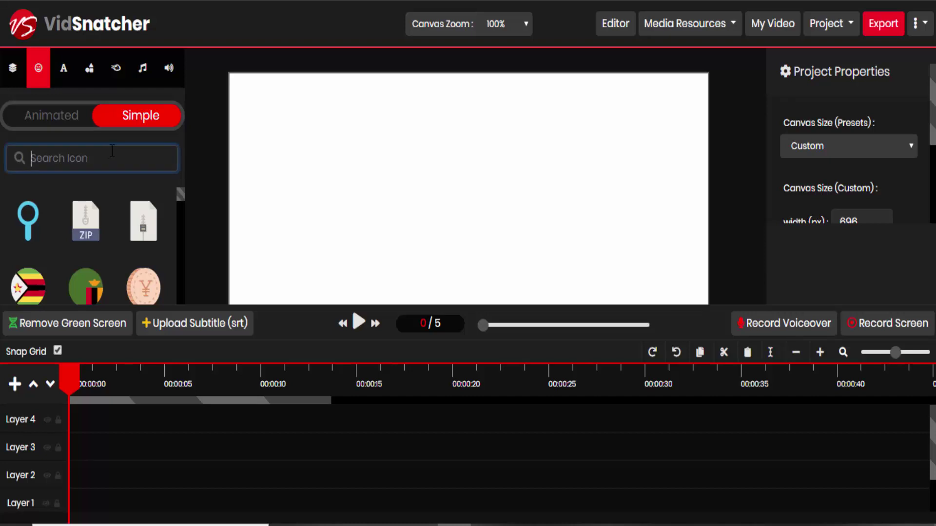
text(dog)
key(BackSpace)
key(BackSpace)
key(BackSpace)
text(calendar)
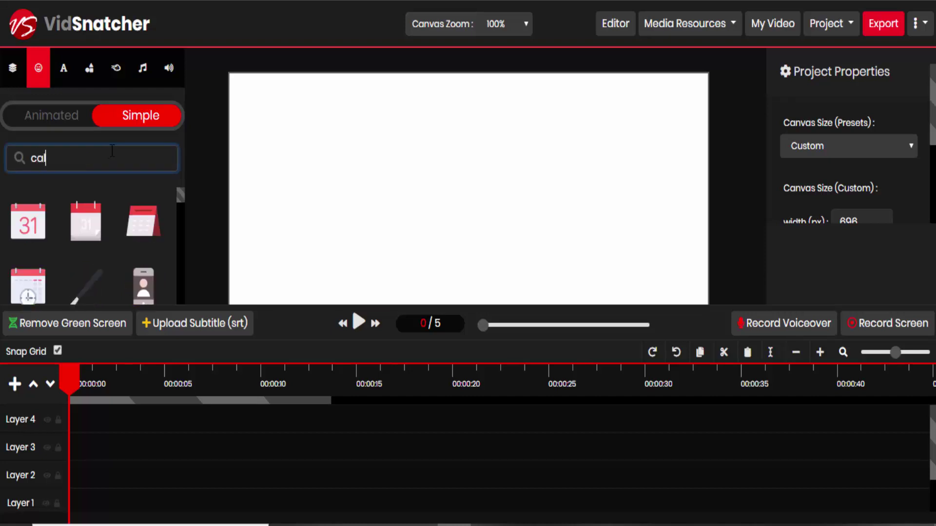
Change the icon search to "pencil" and place the slanted yellow pencil icon on the canvas.
key(BackSpace)
key(BackSpace)
key(BackSpace)
key(BackSpace)
key(BackSpace)
key(BackSpace)
key(BackSpace)
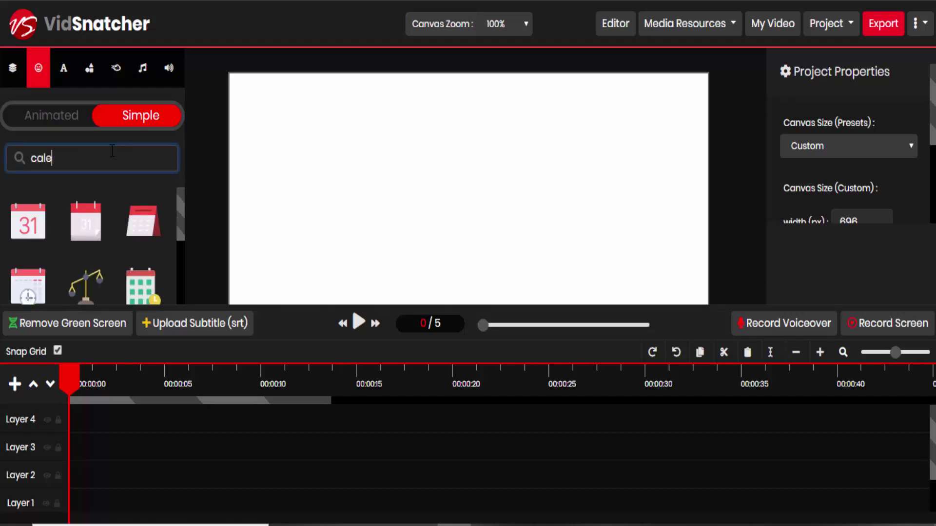
text(penci)
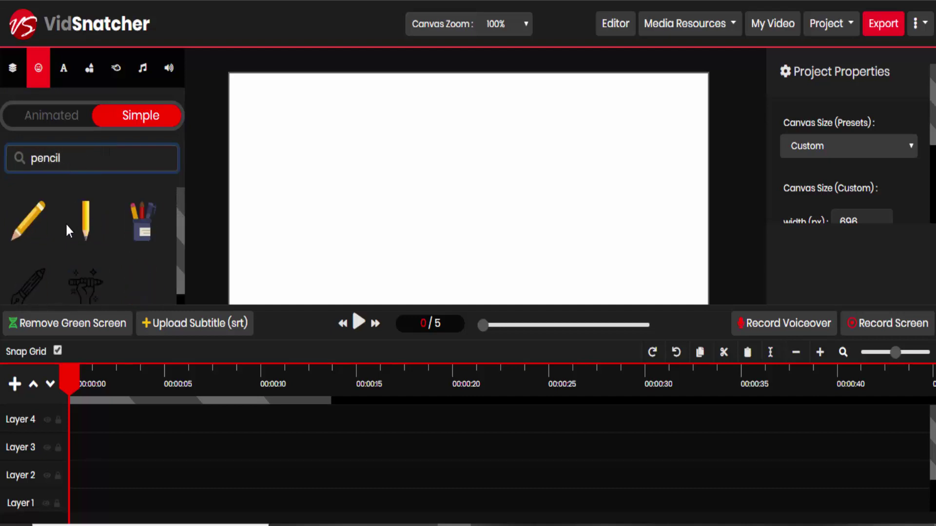
drag(32, 220, 417, 215)
click(409, 219)
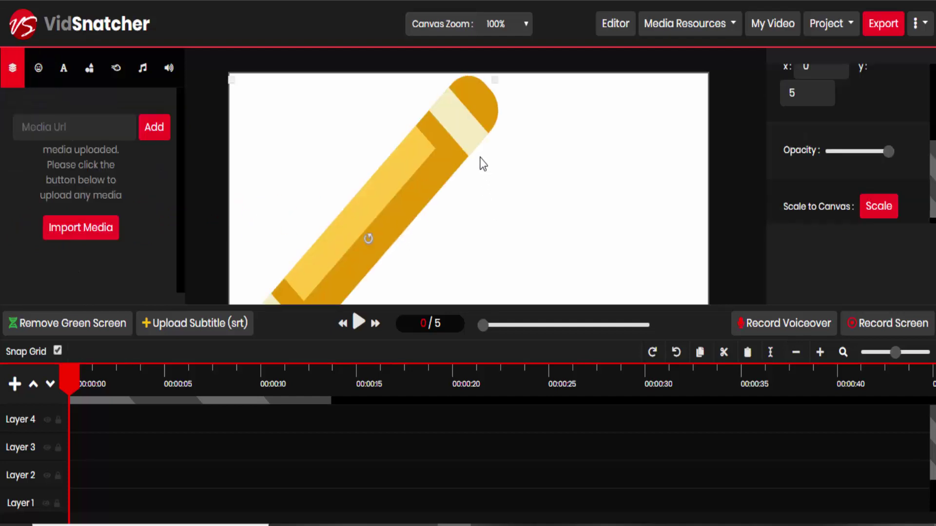
Scale the pencil icon down and move it to about x 176, y 26 on the canvas.
mouse_move(494, 83)
mouse_down()
mouse_move(439, 130)
mouse_move(407, 181)
mouse_up()
mouse_move(342, 230)
mouse_down()
mouse_move(395, 146)
mouse_move(452, 137)
mouse_move(464, 156)
mouse_up()
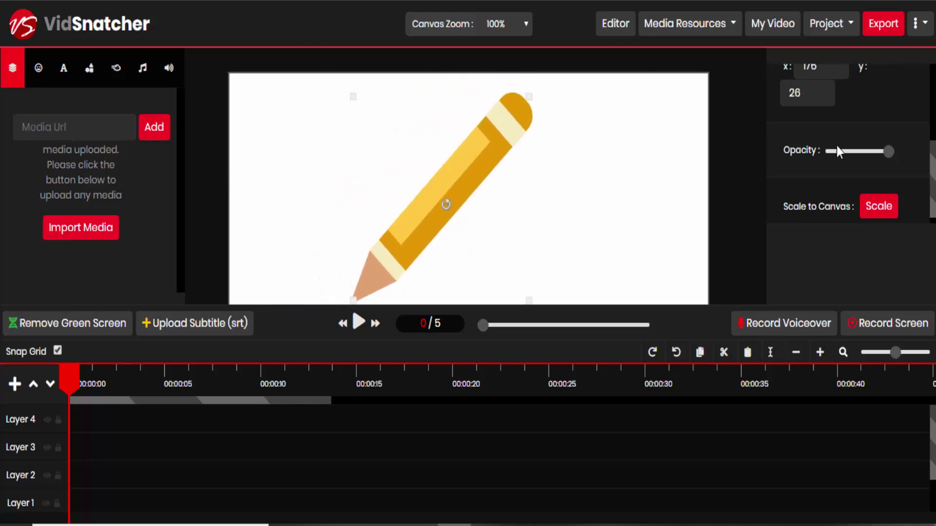
mouse_move(881, 156)
mouse_down()
mouse_move(841, 156)
mouse_move(893, 157)
mouse_up()
Try the pencil icon's left and right alignments and align it to the horizontal center of the canvas.
scroll(894, 157, up, 1)
scroll(871, 156, up, 3)
click(846, 127)
click(864, 126)
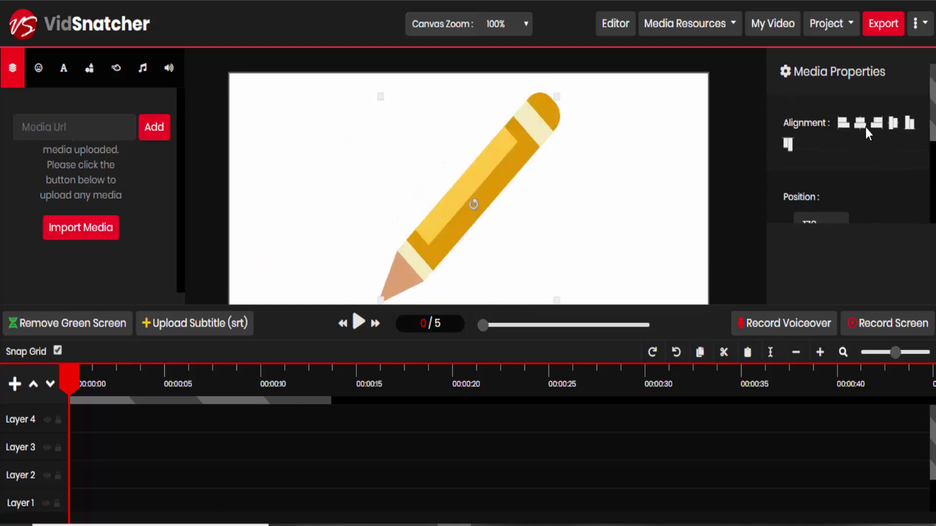
click(877, 131)
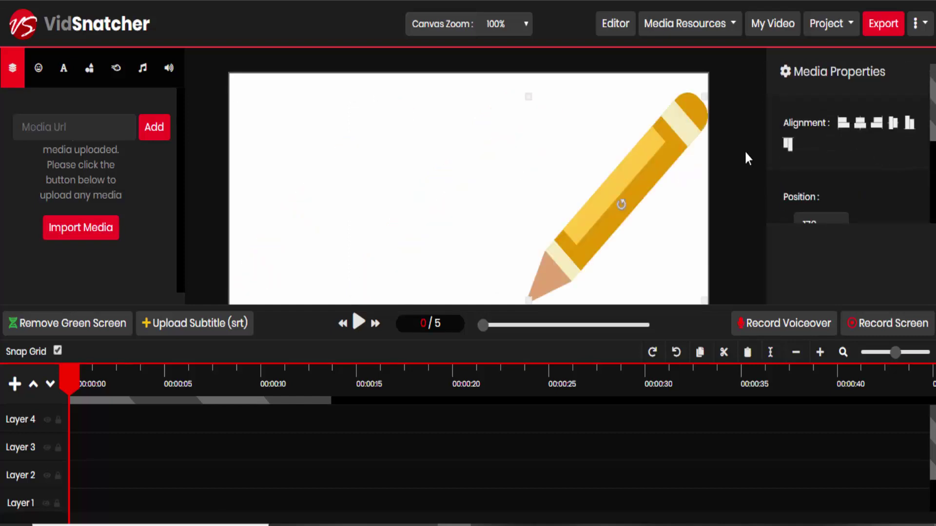
click(858, 126)
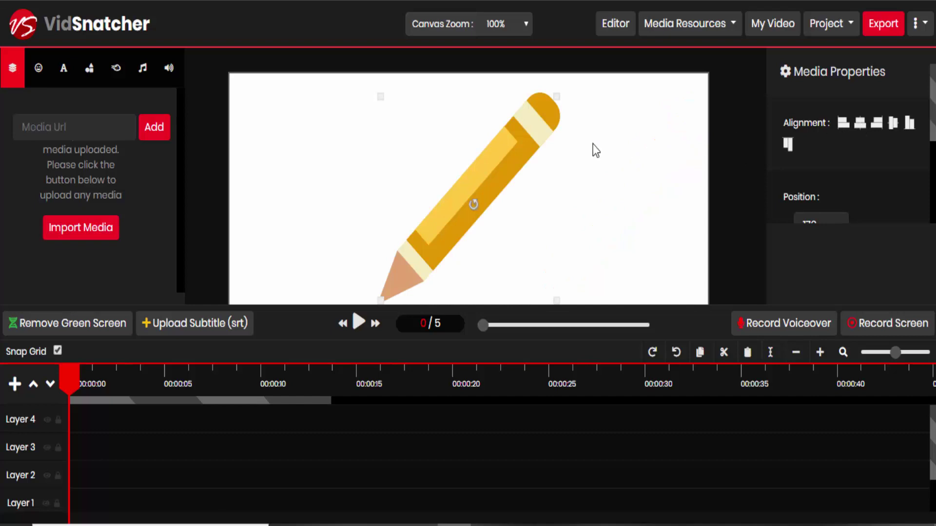
Enter the text "Let's write a journal." as a new text element.
click(63, 69)
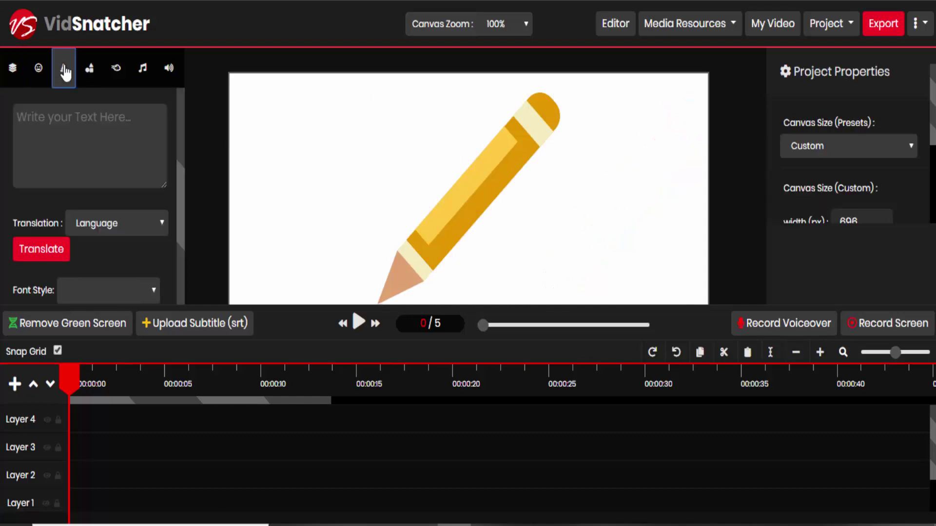
click(89, 113)
text(Let's writ)
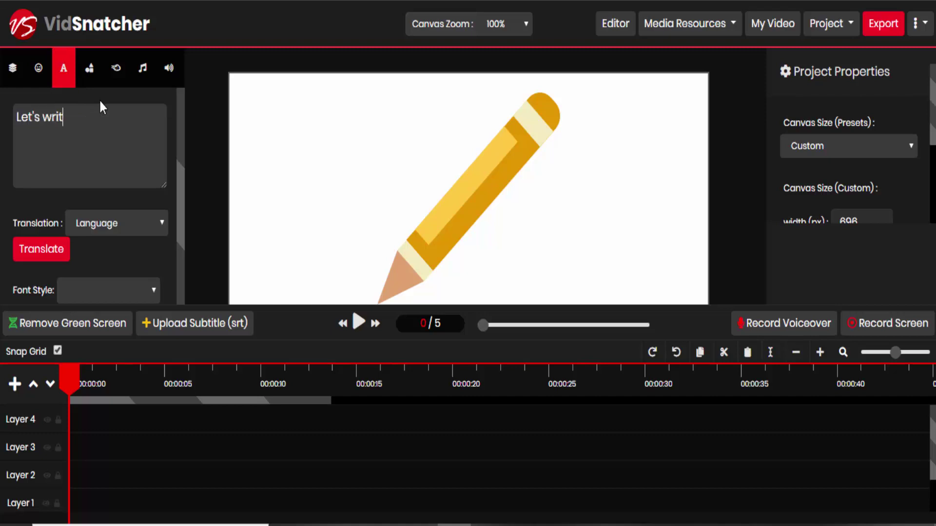
text(e a journal.)
Translate the entered text into Chinese (Traditional).
click(110, 224)
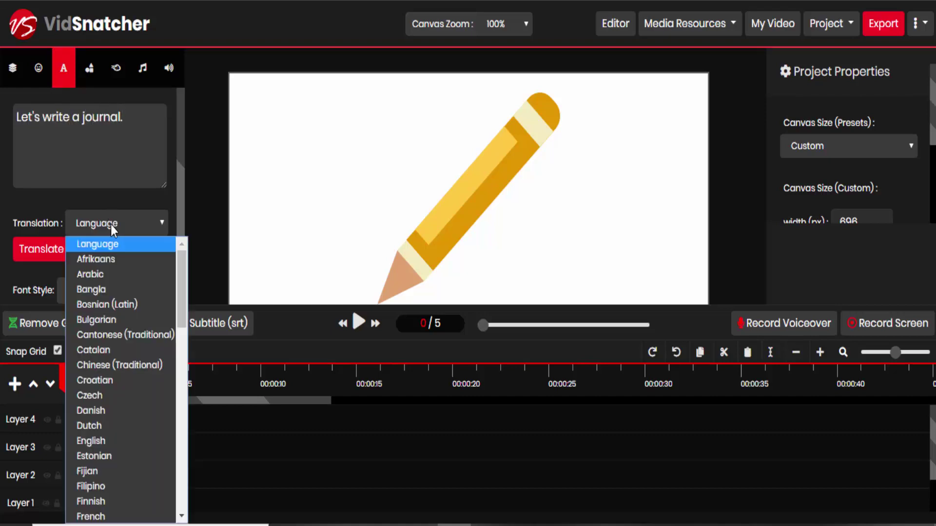
scroll(114, 325, down, 10)
scroll(115, 329, up, 10)
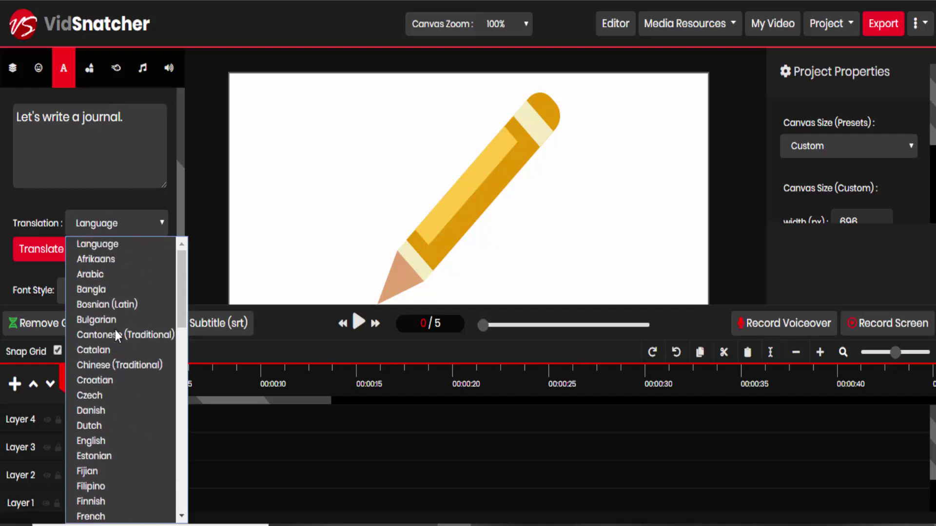
scroll(115, 330, down, 8)
scroll(114, 327, up, 8)
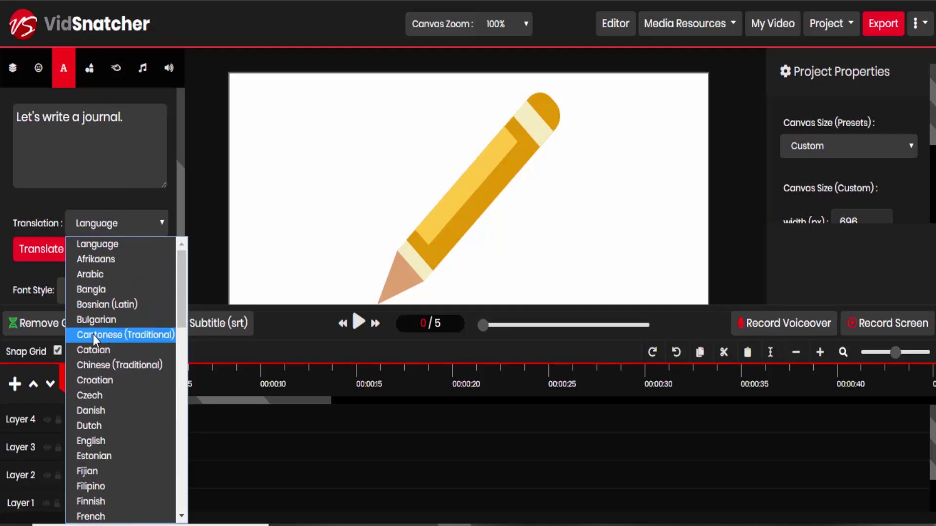
click(92, 365)
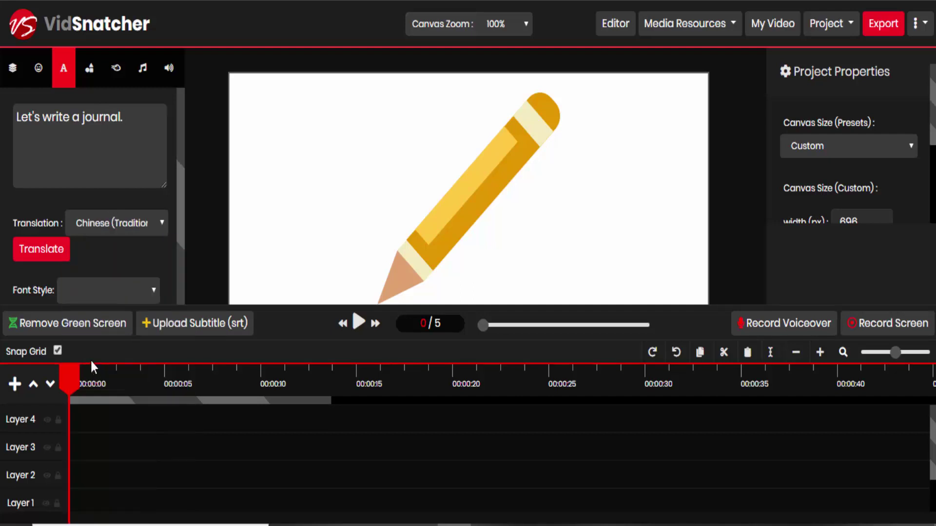
click(63, 257)
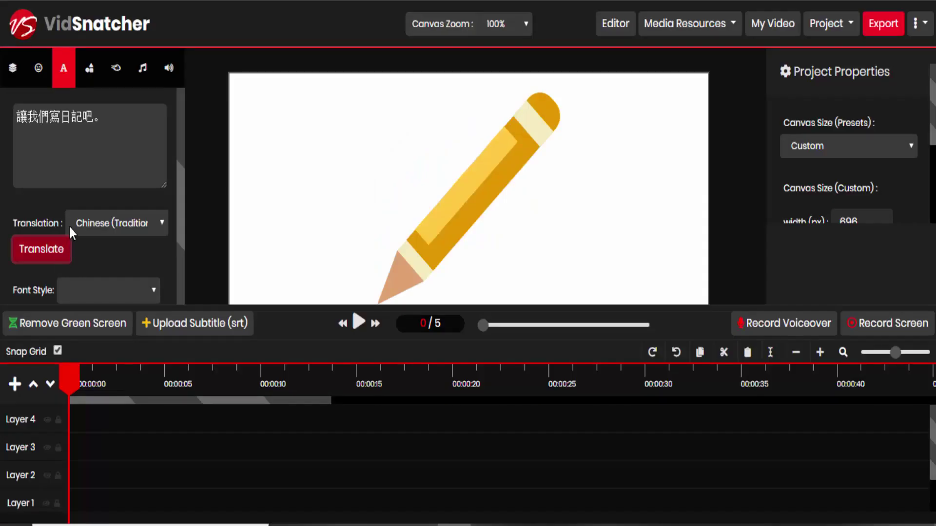
Set the translated text's font size to 36 and its stroke size to No Stroke.
scroll(107, 231, down, 2)
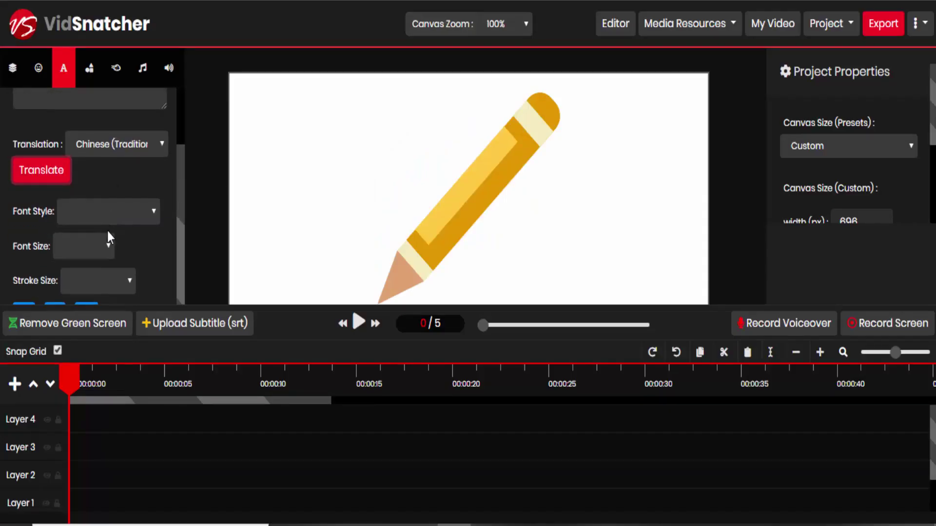
click(89, 210)
click(89, 212)
click(83, 242)
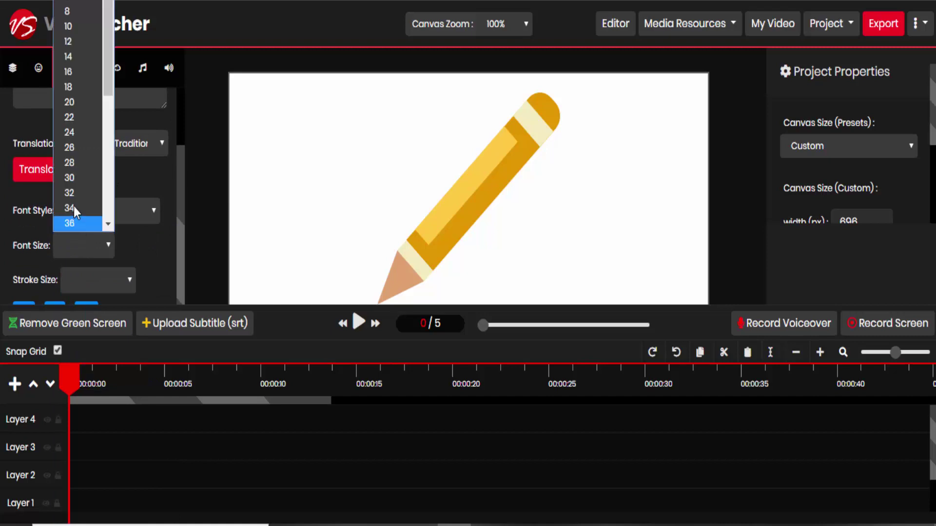
click(74, 219)
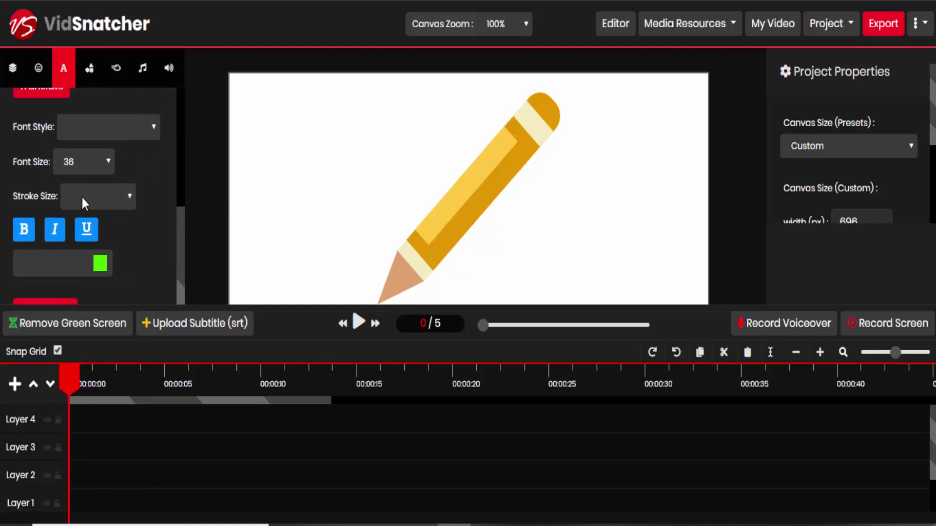
click(83, 201)
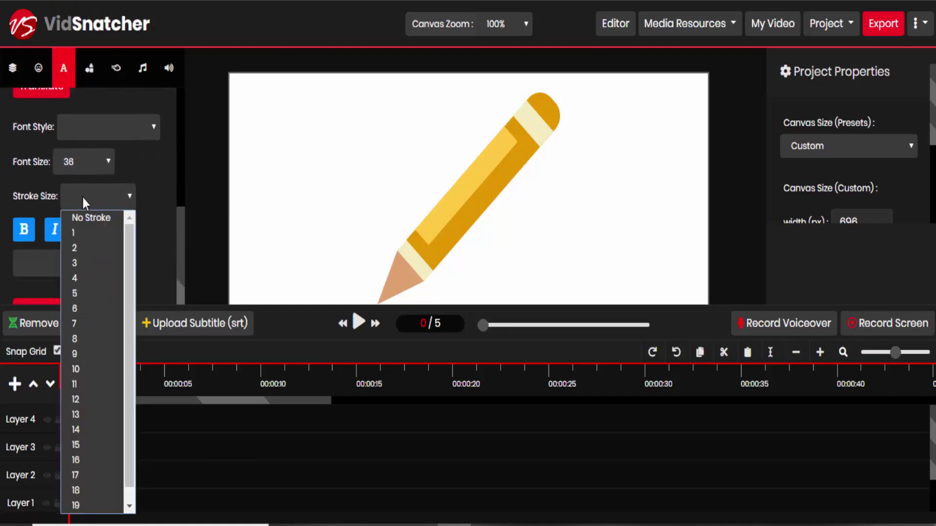
click(82, 195)
click(82, 195)
click(83, 218)
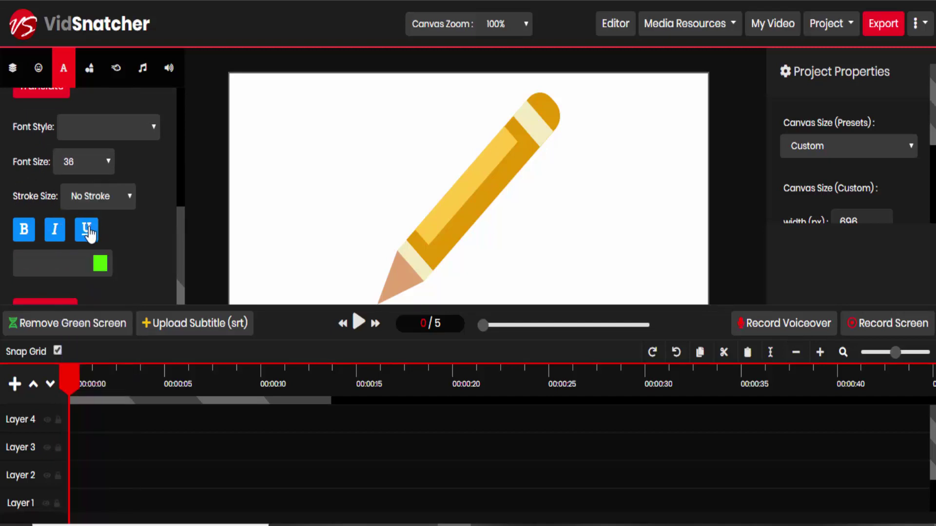
Set the text color to black, rgb(0, 0, 0), and add the translated text to the canvas.
click(87, 267)
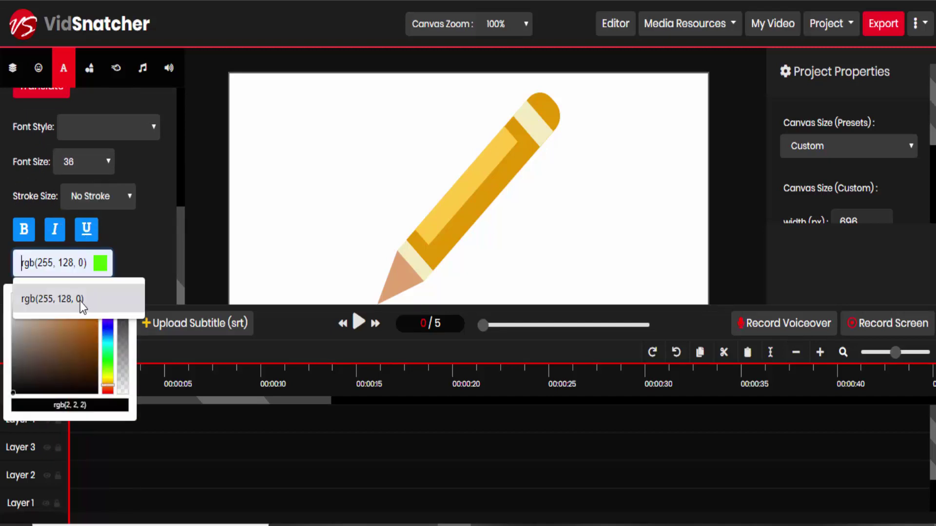
click(18, 390)
drag(17, 390, 12, 394)
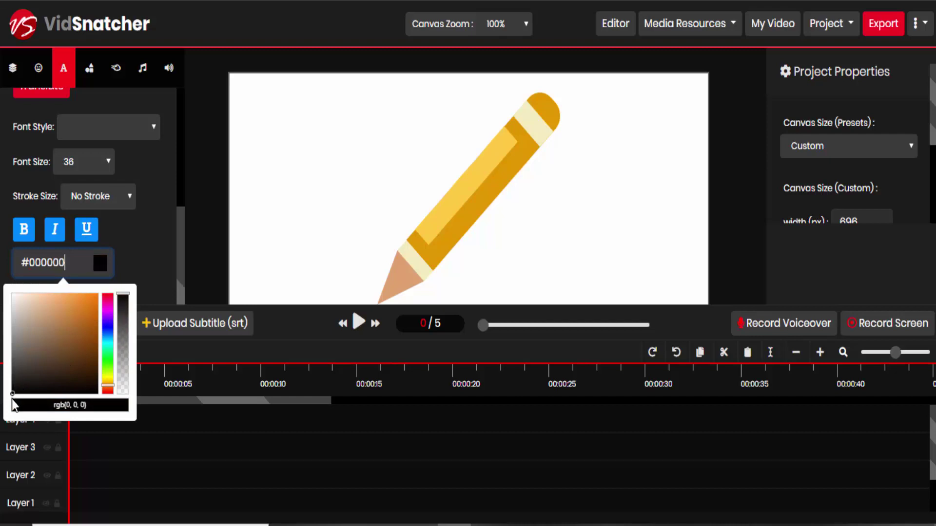
click(128, 256)
click(14, 303)
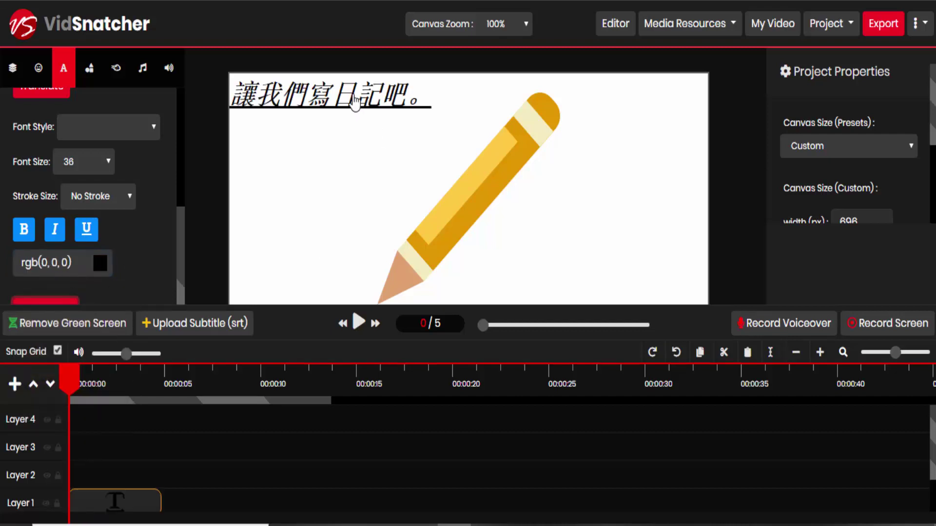
Move the Chinese text about 50 px down from the canvas's upper edge and browse its alignment, opacity and text style options.
click(351, 97)
drag(372, 113, 372, 165)
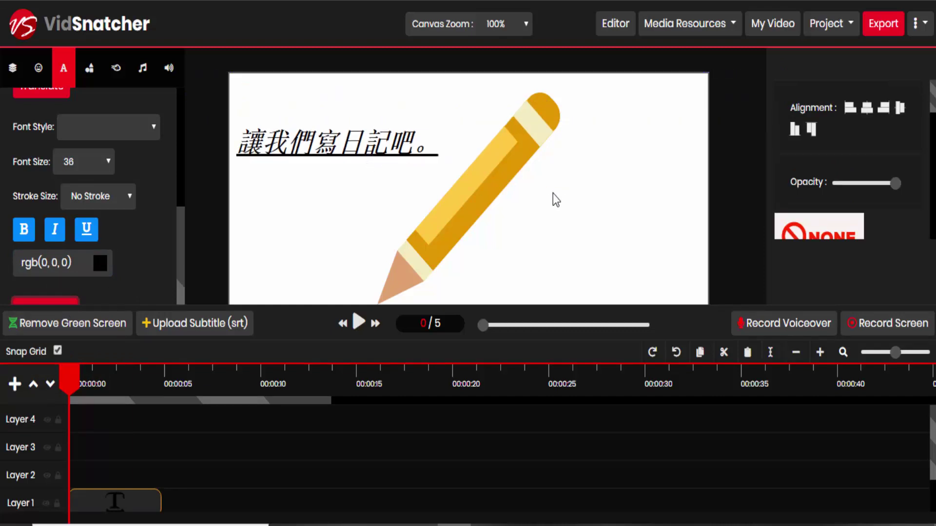
scroll(853, 141, down, 5)
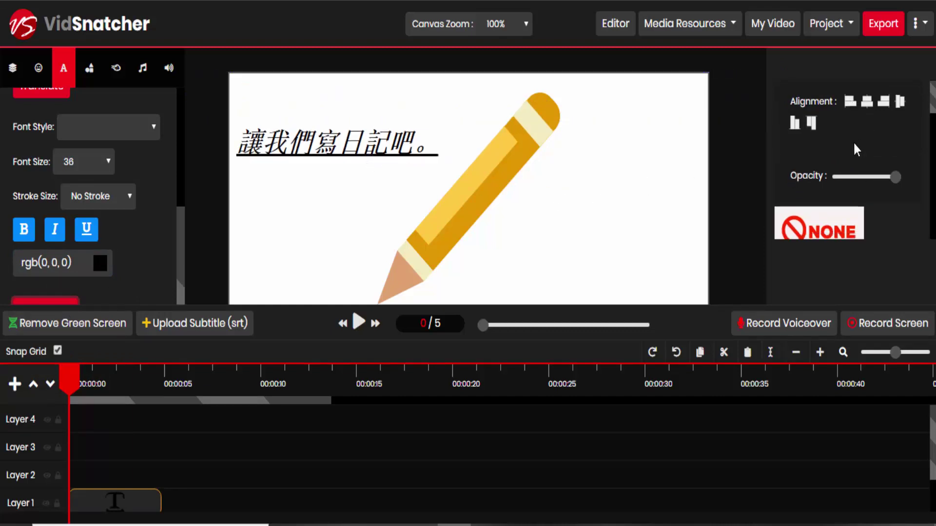
scroll(849, 147, down, 5)
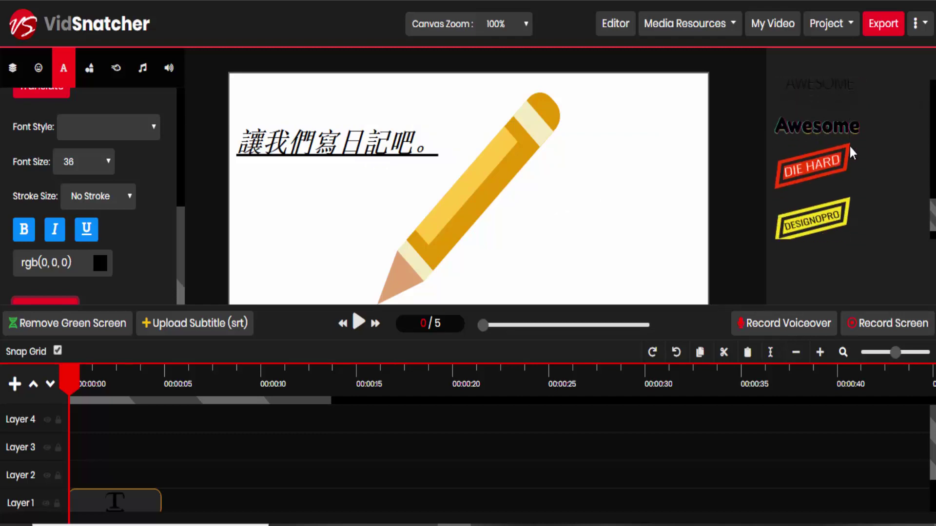
scroll(848, 147, up, 10)
scroll(848, 149, up, 3)
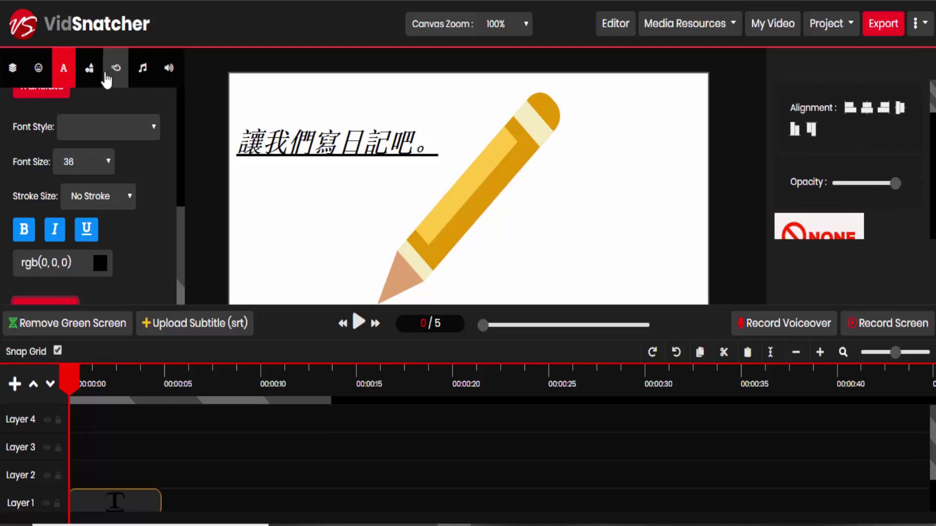
Add a red rectangle shape as a frame around the Chinese text and move the pencil icon to the right of the frame.
click(89, 68)
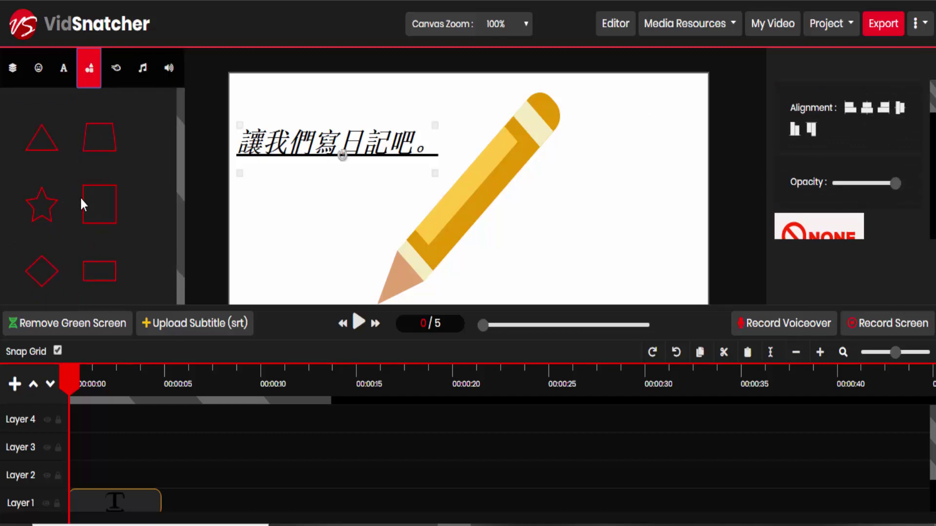
drag(99, 271, 290, 221)
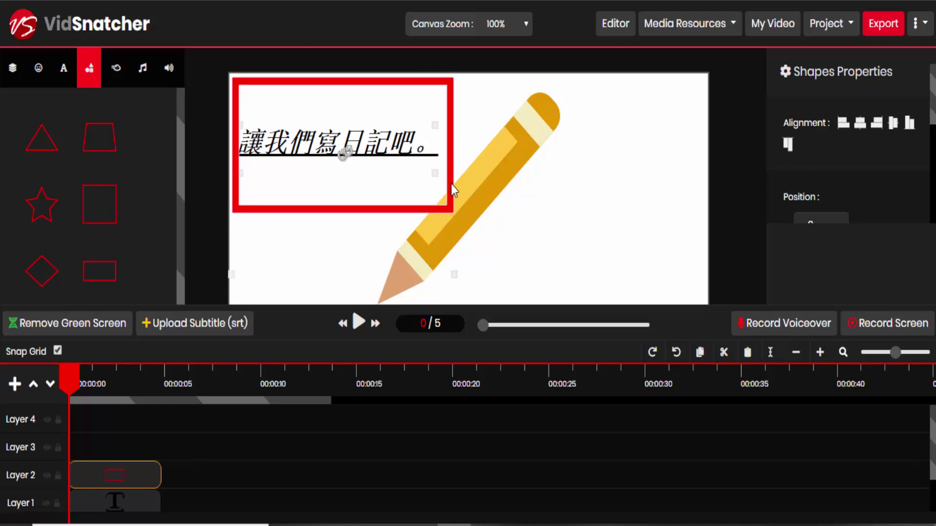
mouse_move(476, 198)
mouse_down()
mouse_move(551, 190)
mouse_move(571, 204)
mouse_up()
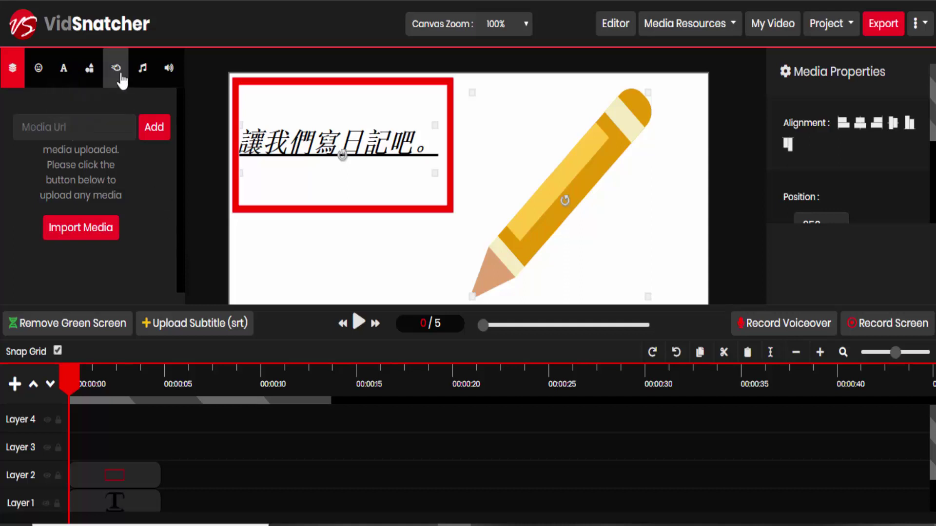
Try the From Left, From Up, From Down and Grow in-effects on the pencil icon and apply Fade In.
click(115, 67)
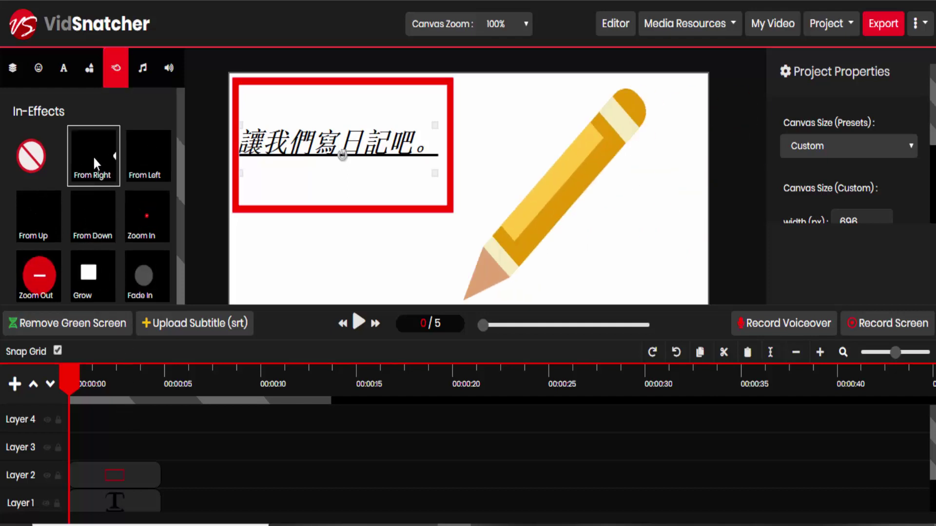
click(154, 160)
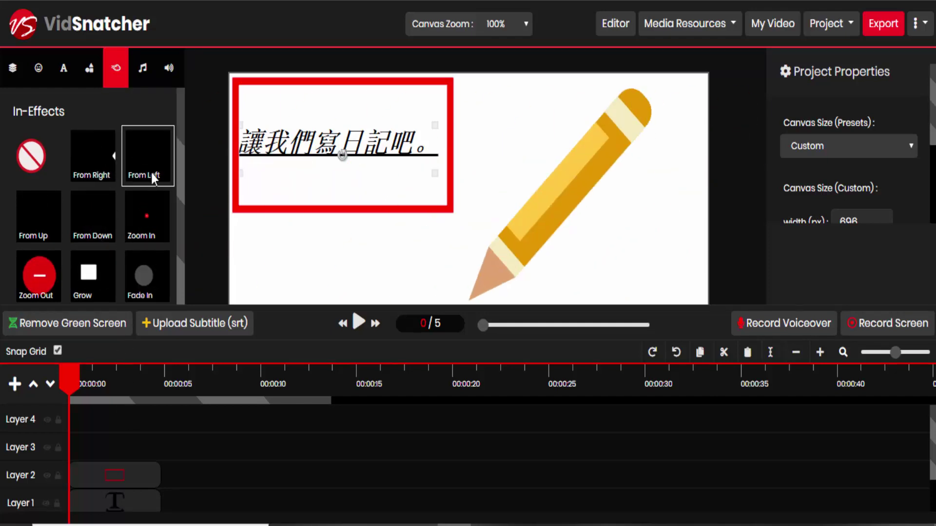
click(40, 210)
click(86, 229)
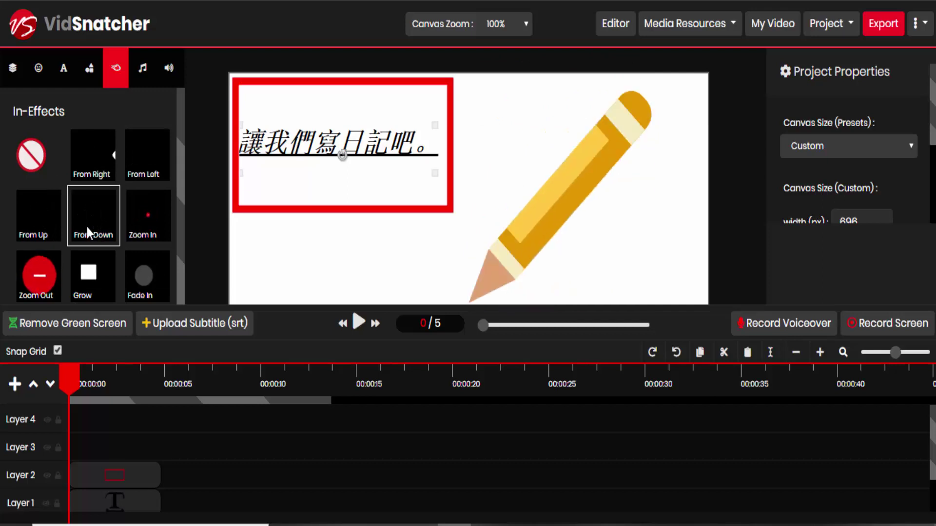
scroll(99, 225, down, 2)
click(94, 203)
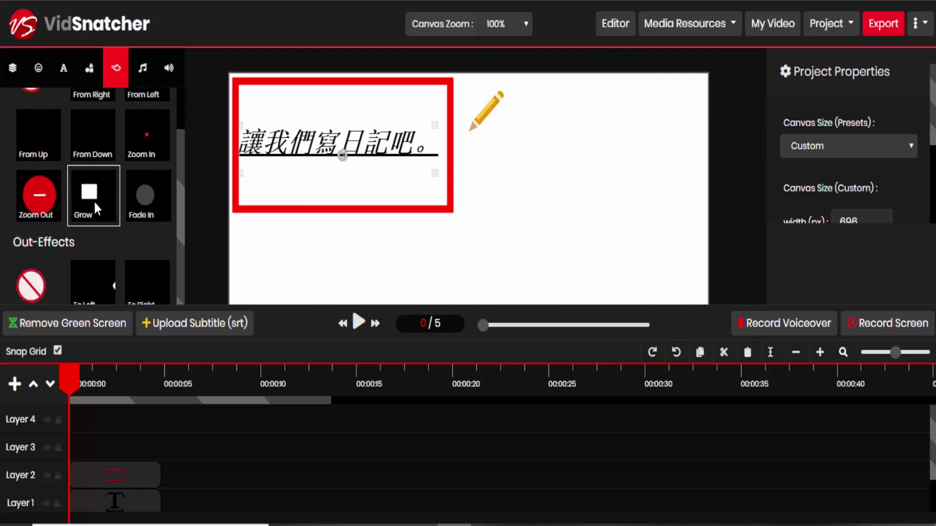
click(145, 205)
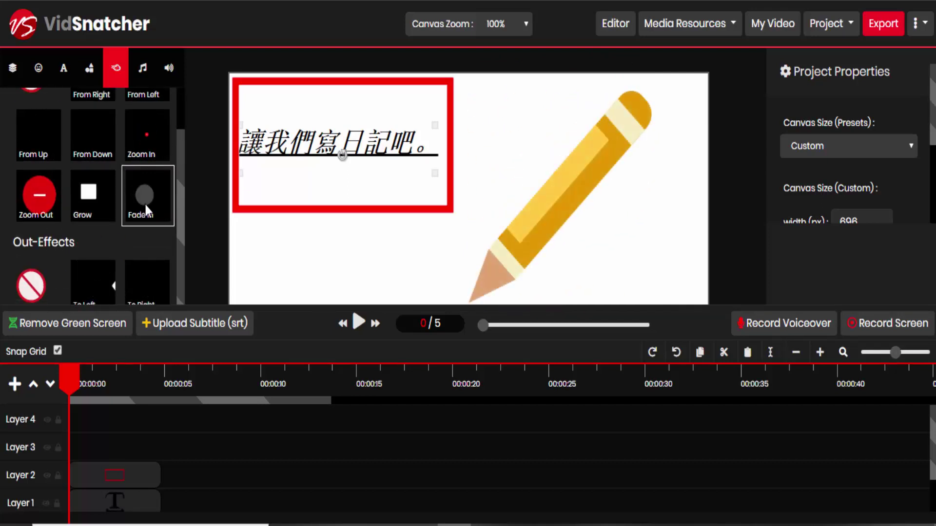